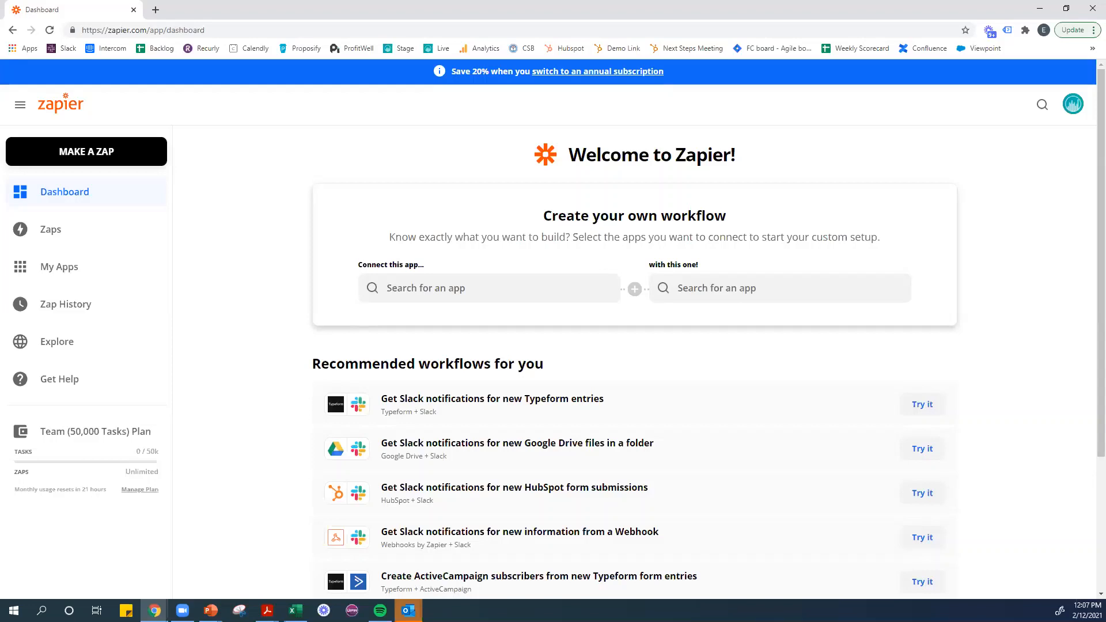
- Choose Followup CRM as the app to connect and QuickBooks Online as the app it connects with
{"action": "left_click", "coordinate": [494, 291]}
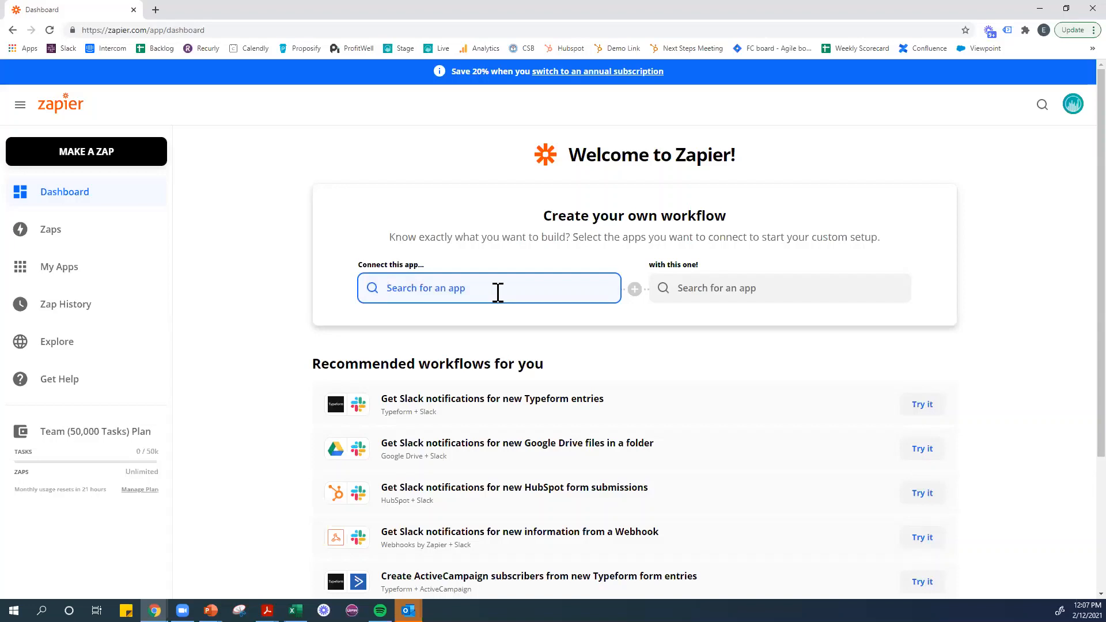
{"action": "type", "text": "Foll"}
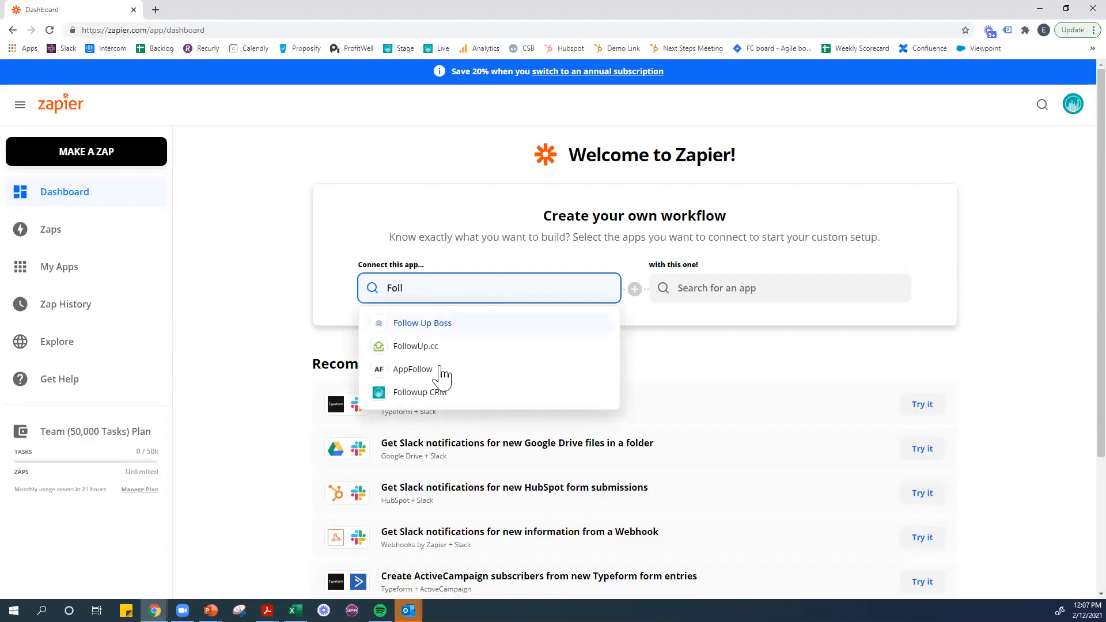
{"action": "left_click", "coordinate": [415, 392]}
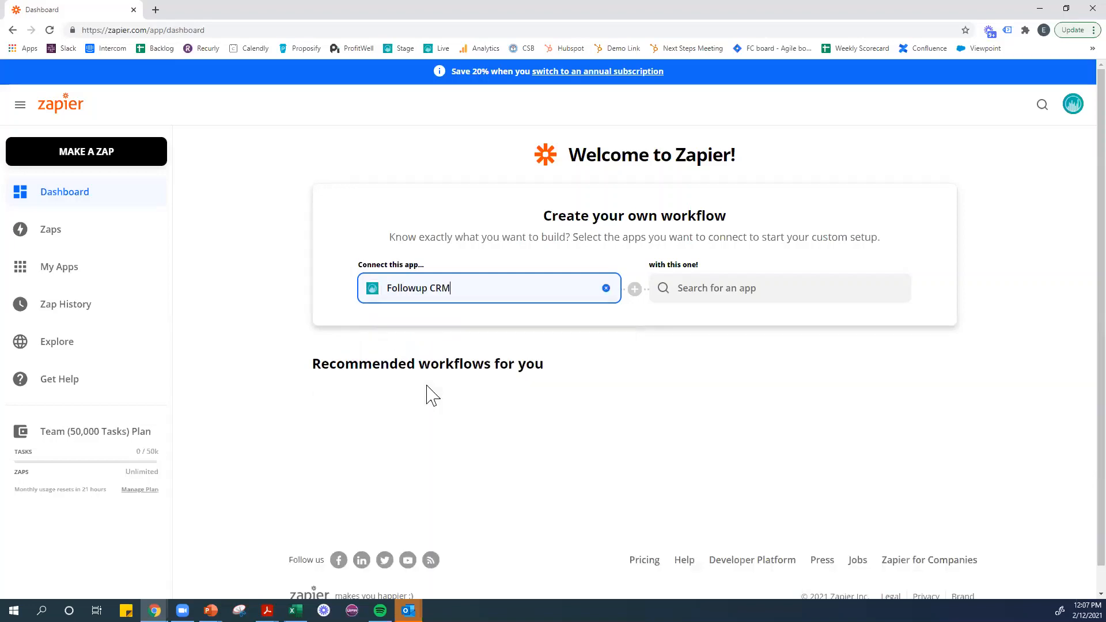
{"action": "left_click", "coordinate": [706, 289]}
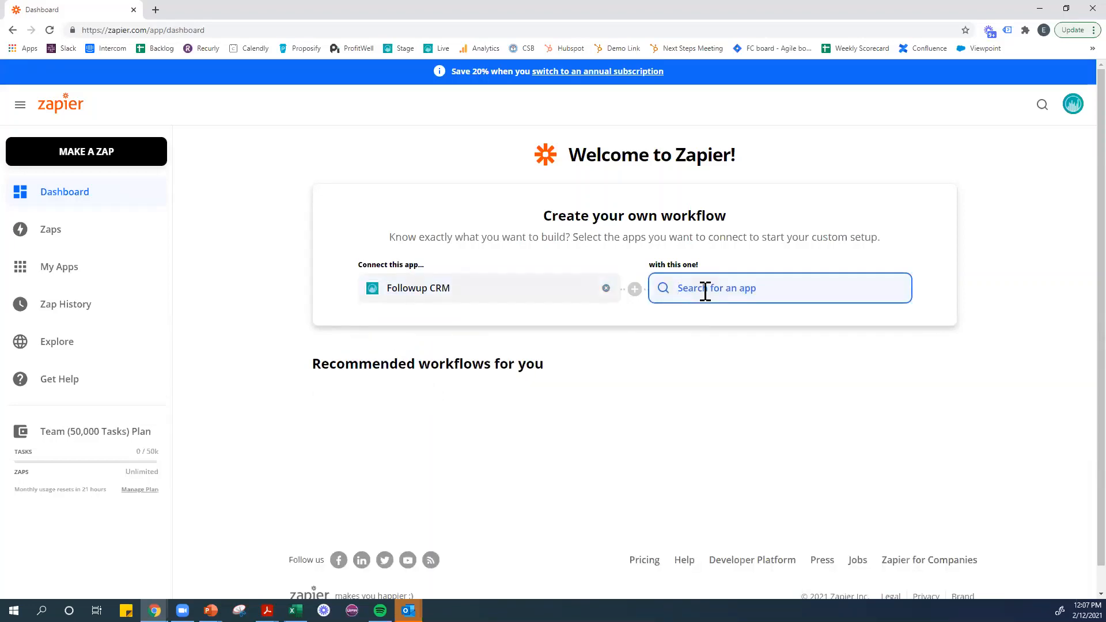
{"action": "type", "text": "out"}
{"action": "type", "text": "qui"}
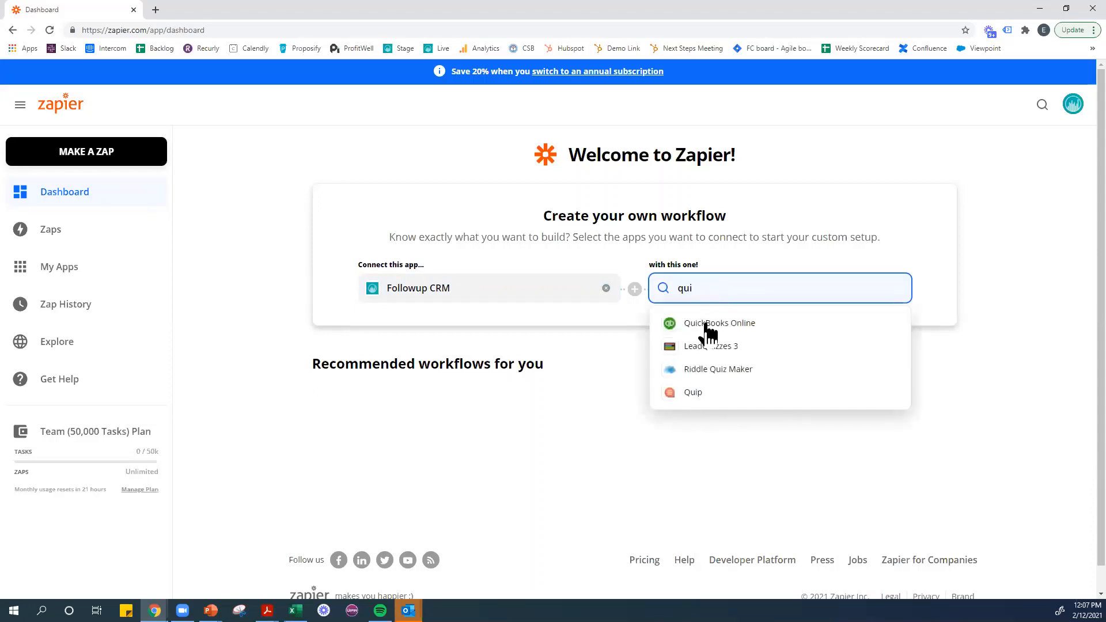
{"action": "left_click", "coordinate": [710, 328]}
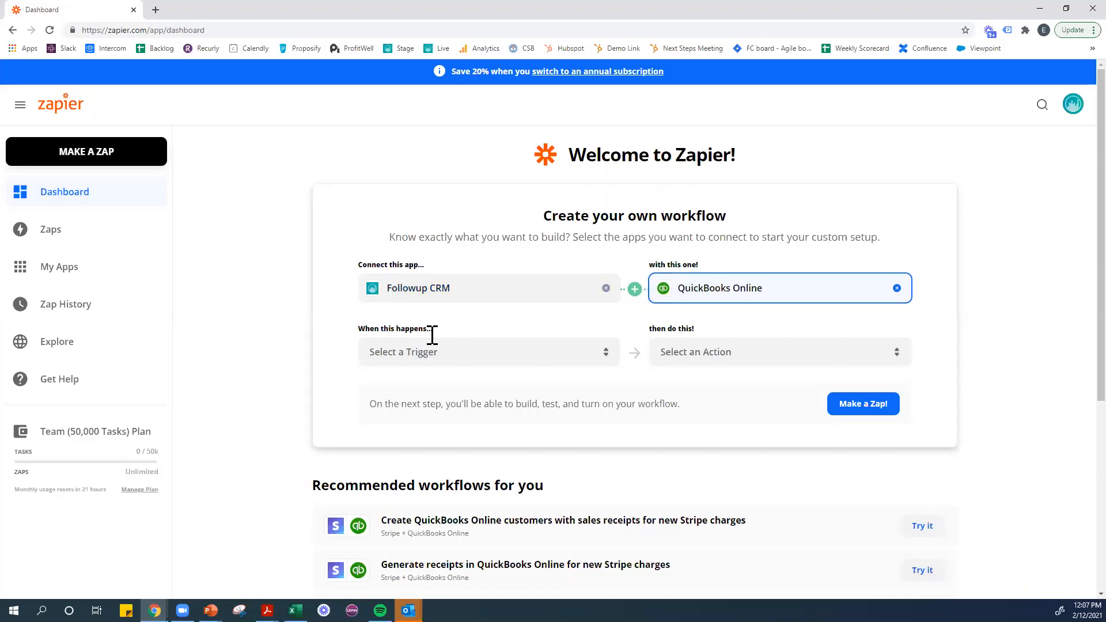
- Set Projects Data from Followup CRM as the workflow's trigger
{"action": "left_click_drag", "start_coordinate": [371, 330], "coordinate": [440, 344]}
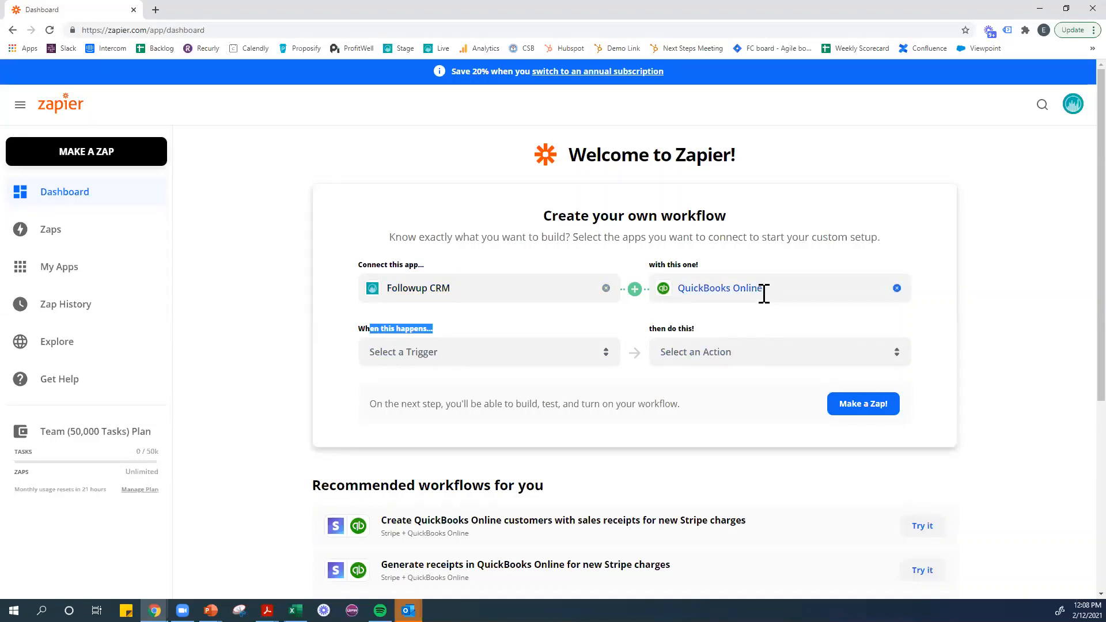
{"action": "left_click", "coordinate": [653, 335]}
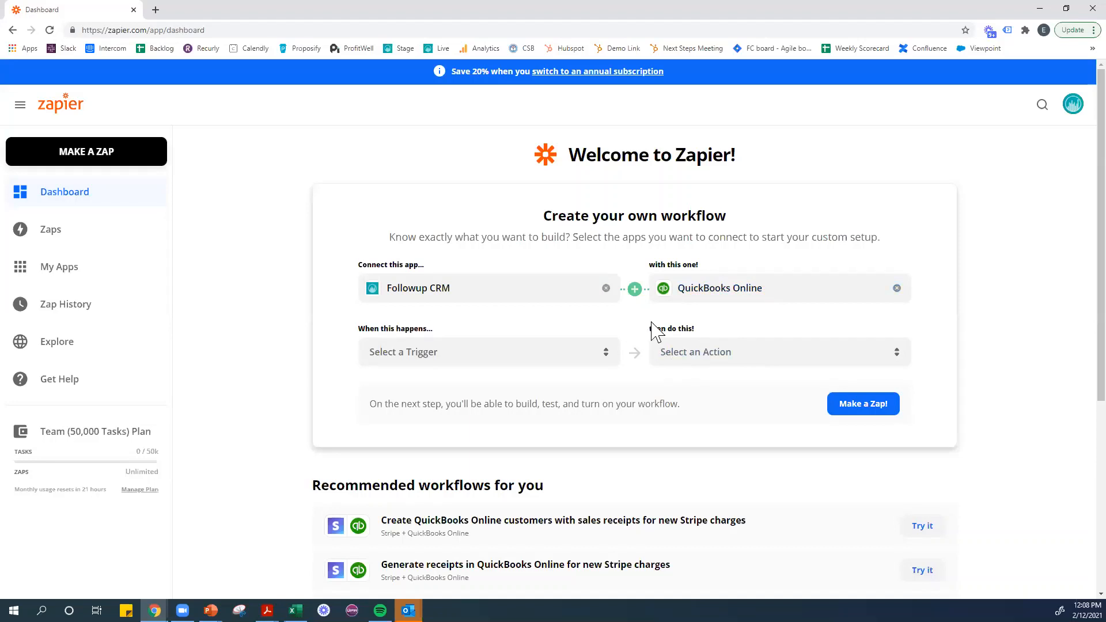
{"action": "left_click", "coordinate": [404, 361]}
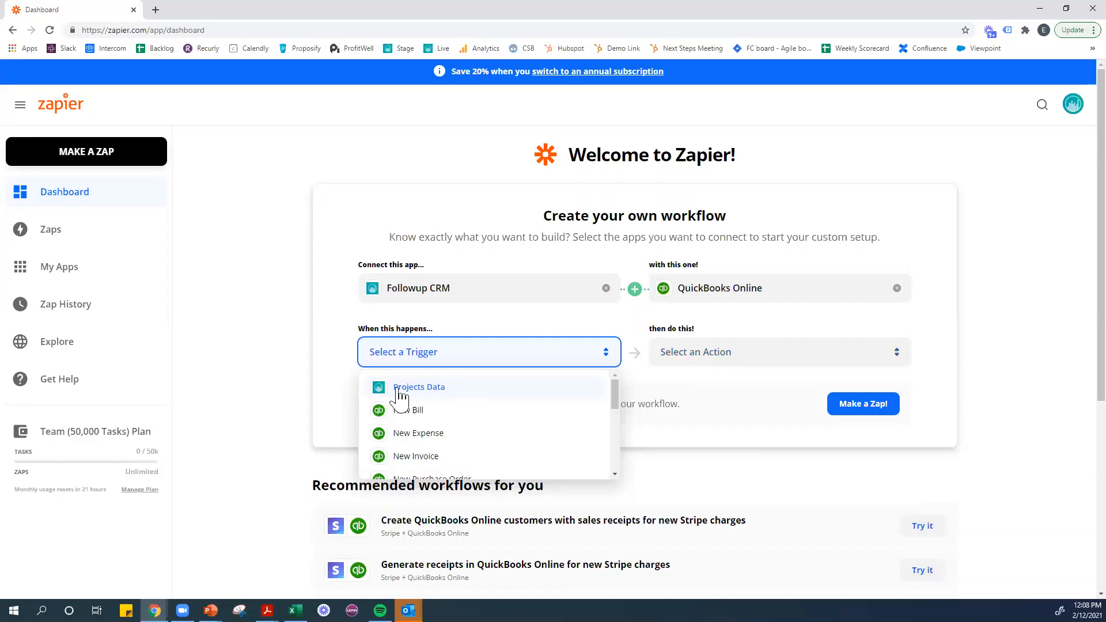
{"action": "scroll", "coordinate": [420, 403], "scroll_direction": "down", "scroll_amount": 5}
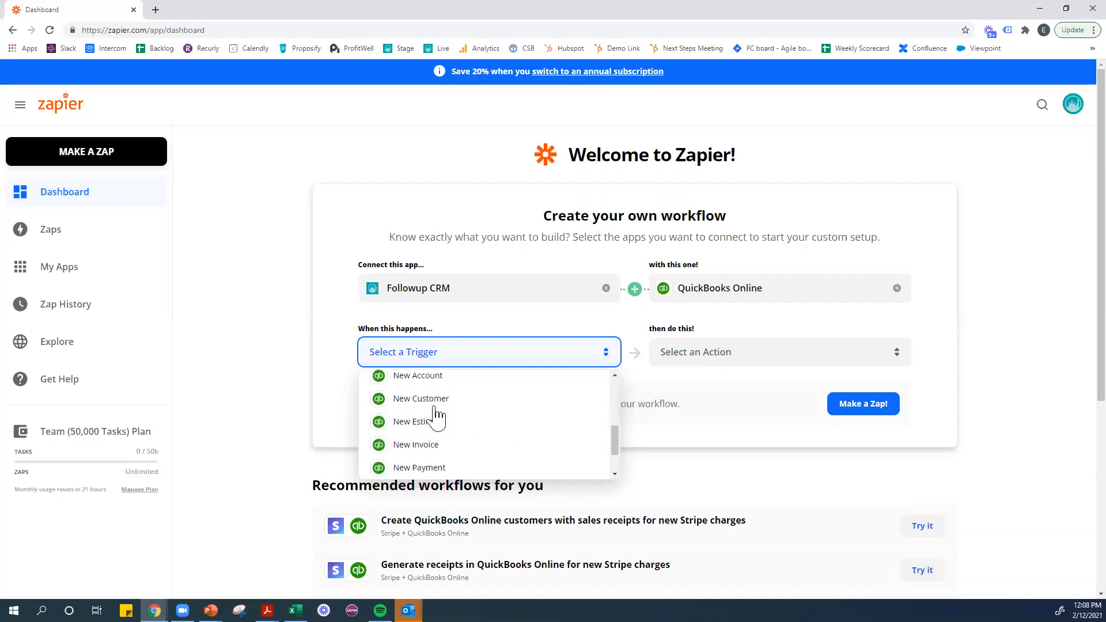
{"action": "scroll", "coordinate": [437, 416], "scroll_direction": "down", "scroll_amount": 1}
{"action": "scroll", "coordinate": [437, 416], "scroll_direction": "up", "scroll_amount": 6}
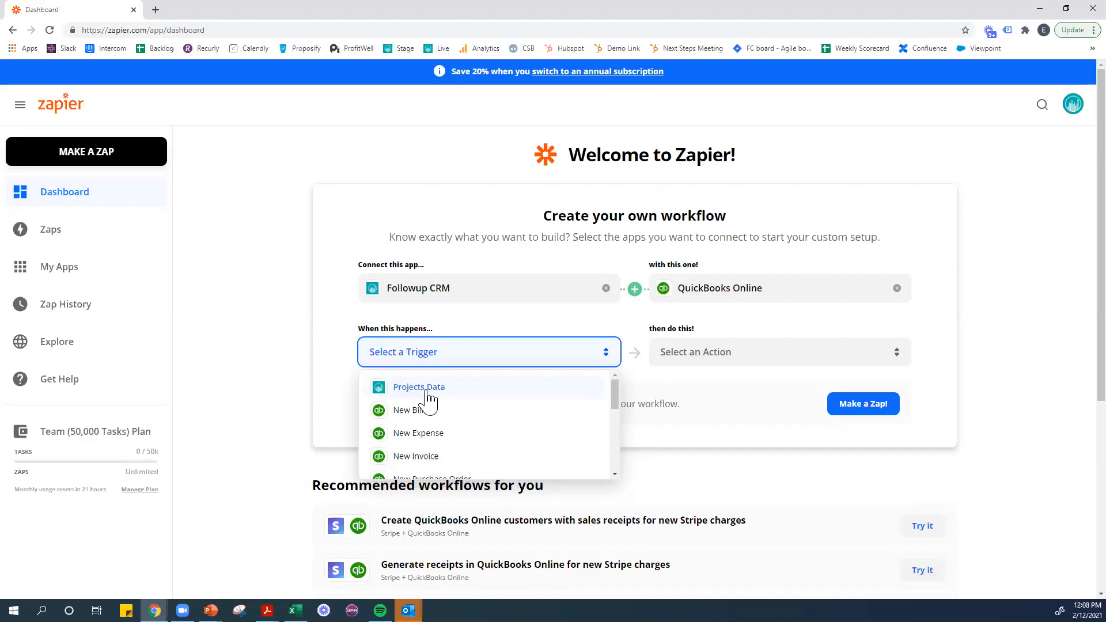
{"action": "left_click", "coordinate": [428, 392]}
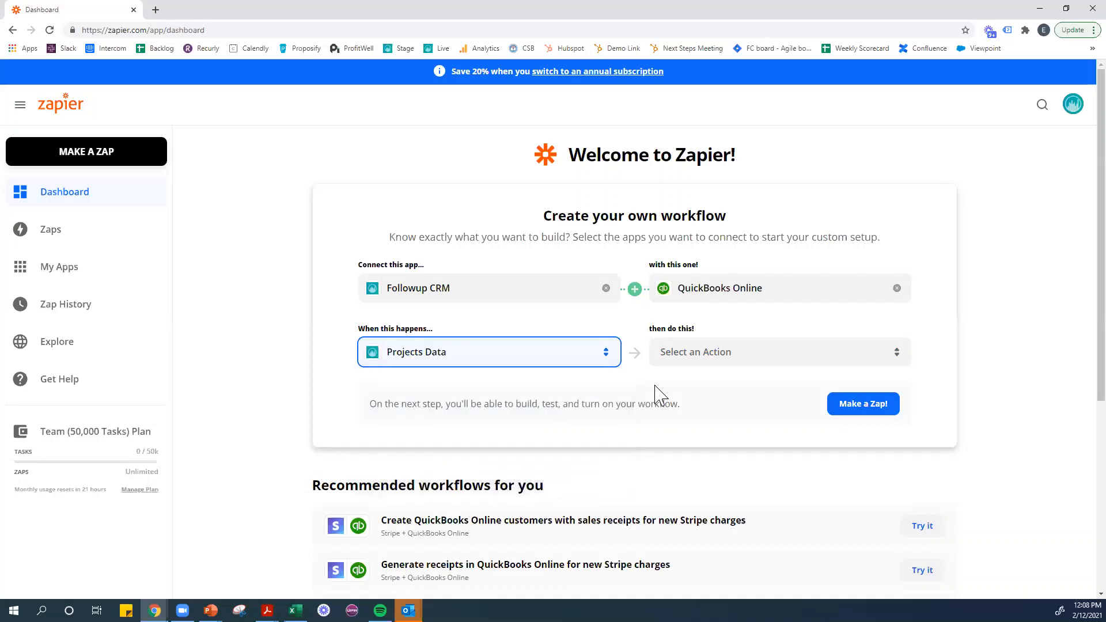
- Set Create Customer in QuickBooks Online as the action and start building the resulting workflow
{"action": "left_click", "coordinate": [676, 354]}
{"action": "scroll", "coordinate": [743, 426], "scroll_direction": "down", "scroll_amount": 1}
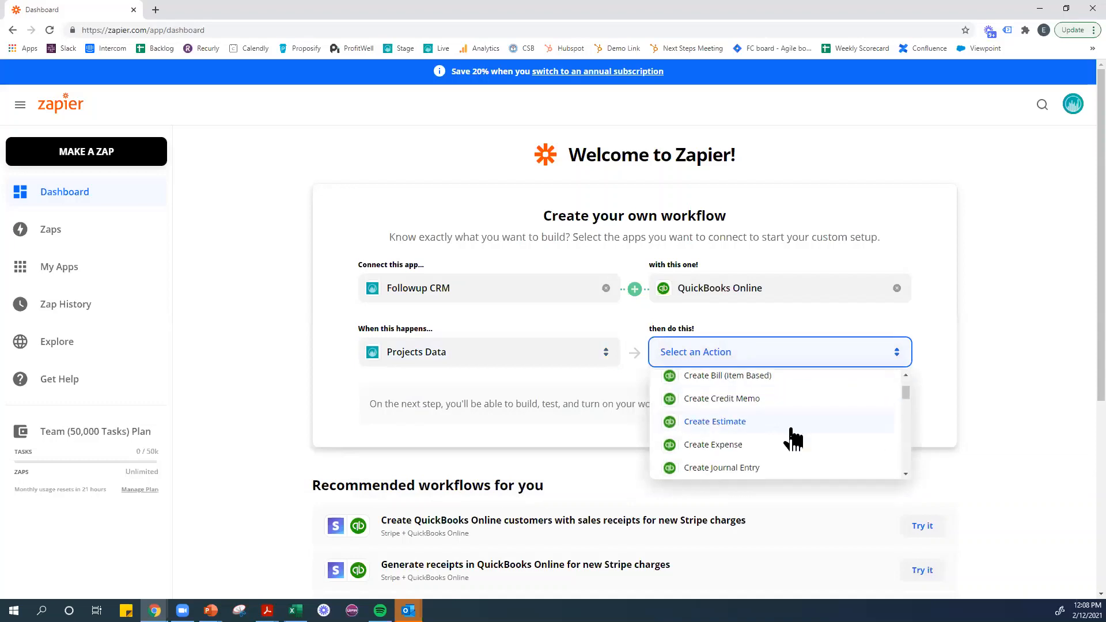
{"action": "scroll", "coordinate": [791, 438], "scroll_direction": "down", "scroll_amount": 4}
{"action": "scroll", "coordinate": [794, 441], "scroll_direction": "down", "scroll_amount": 3}
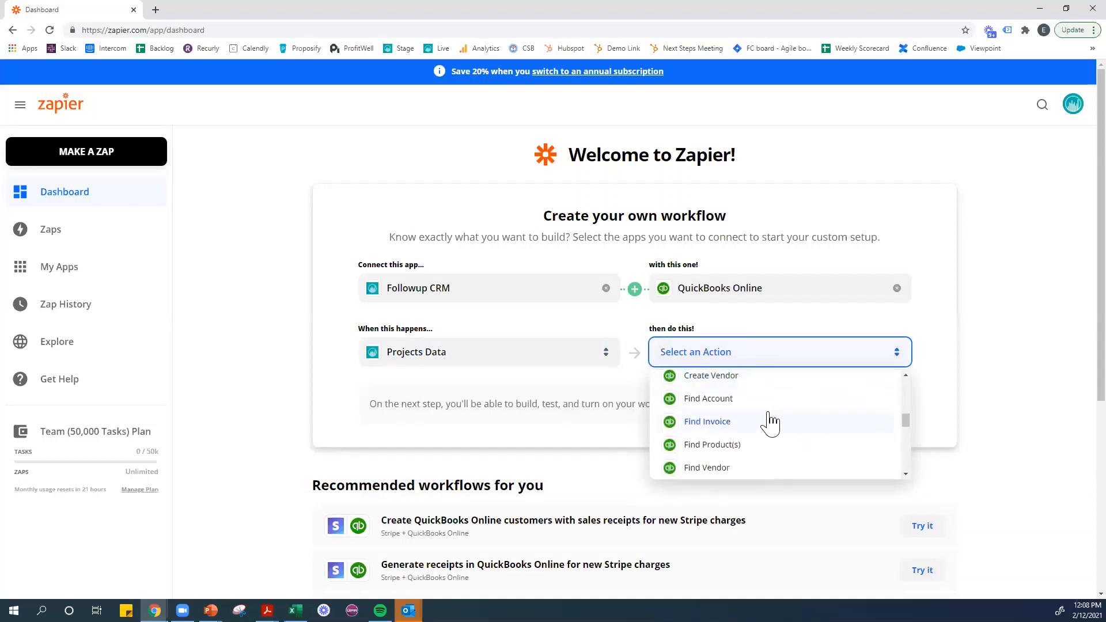
{"action": "scroll", "coordinate": [770, 423], "scroll_direction": "up", "scroll_amount": 5}
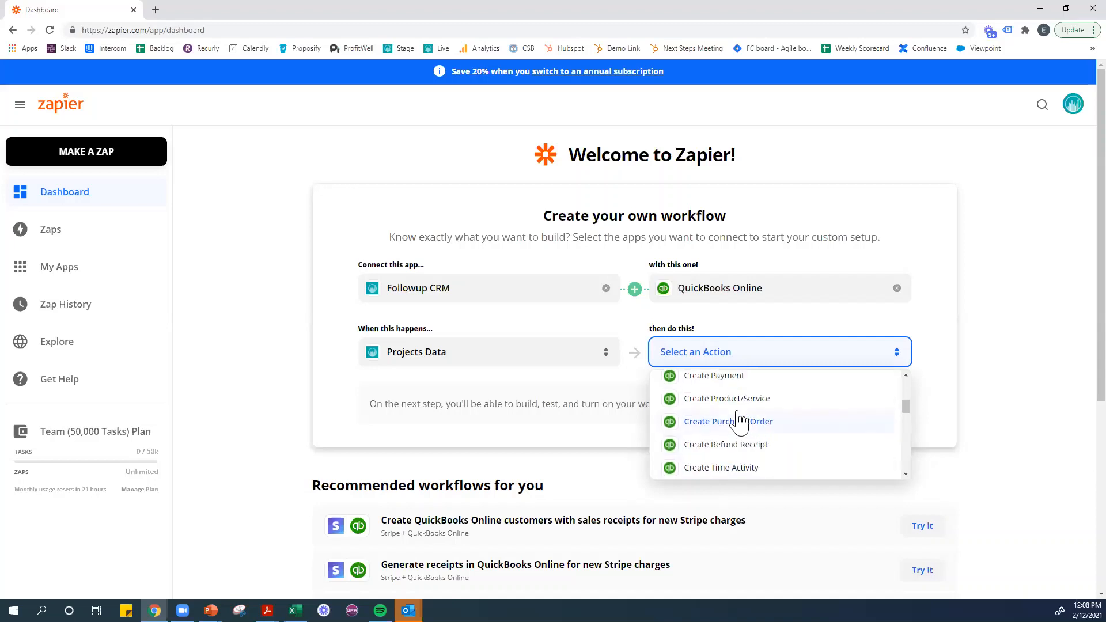
{"action": "scroll", "coordinate": [741, 423], "scroll_direction": "up", "scroll_amount": 5}
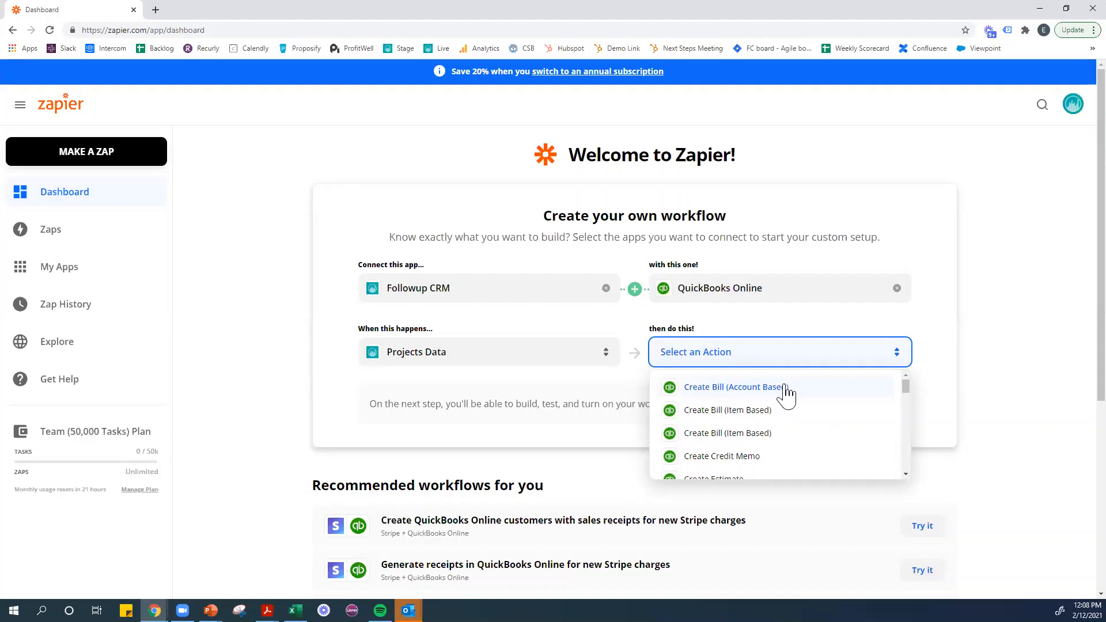
{"action": "scroll", "coordinate": [778, 418], "scroll_direction": "down", "scroll_amount": 1}
{"action": "scroll", "coordinate": [778, 417], "scroll_direction": "down", "scroll_amount": 10}
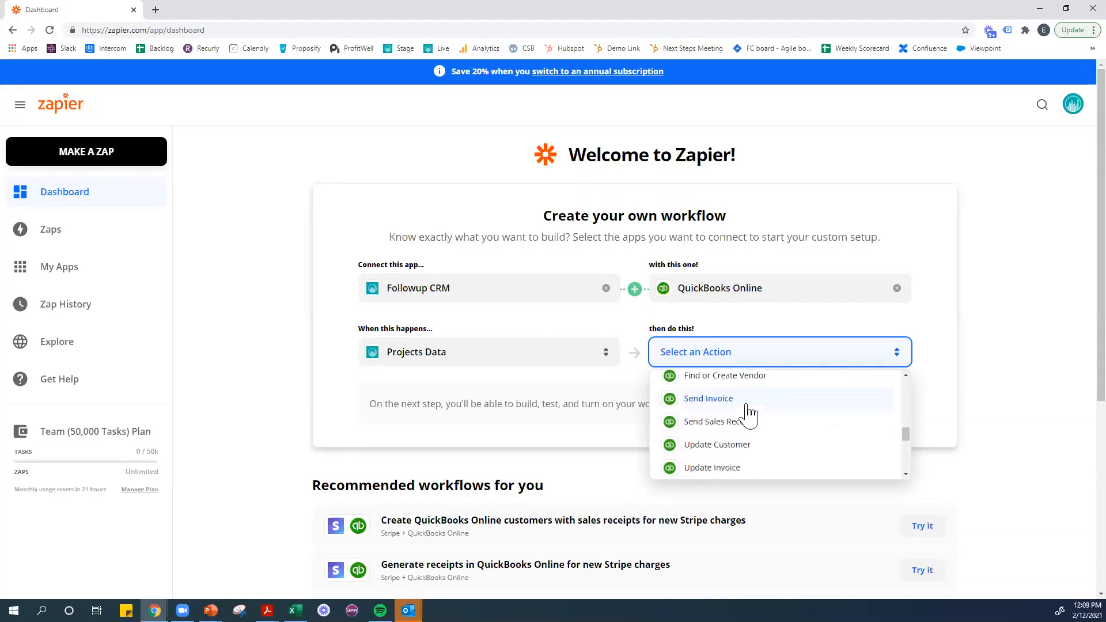
{"action": "scroll", "coordinate": [749, 413], "scroll_direction": "down", "scroll_amount": 1}
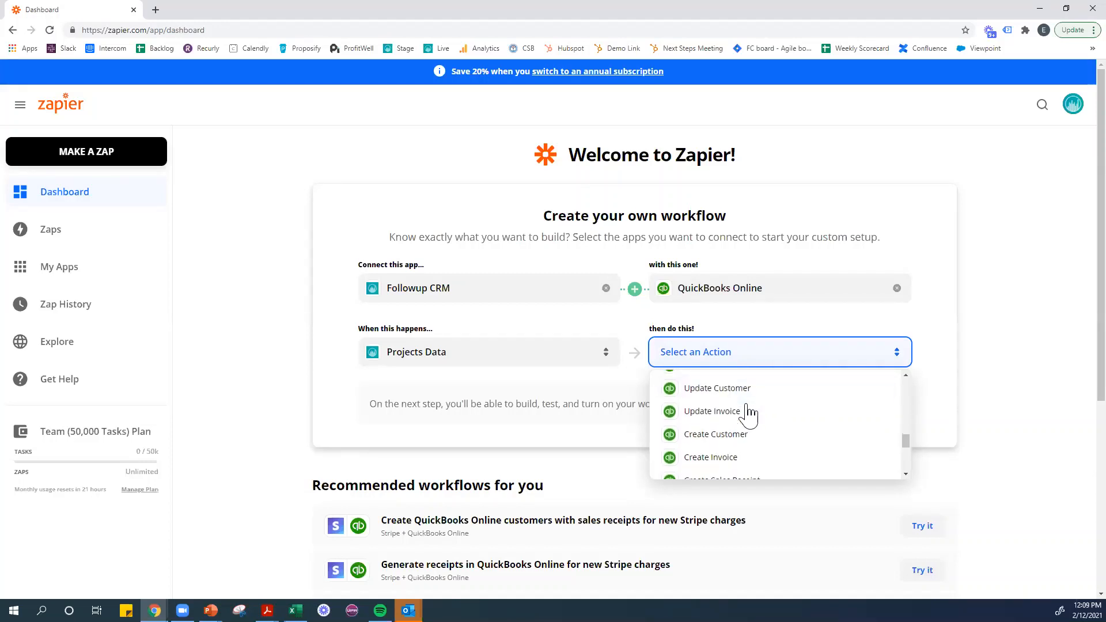
{"action": "left_click", "coordinate": [754, 438]}
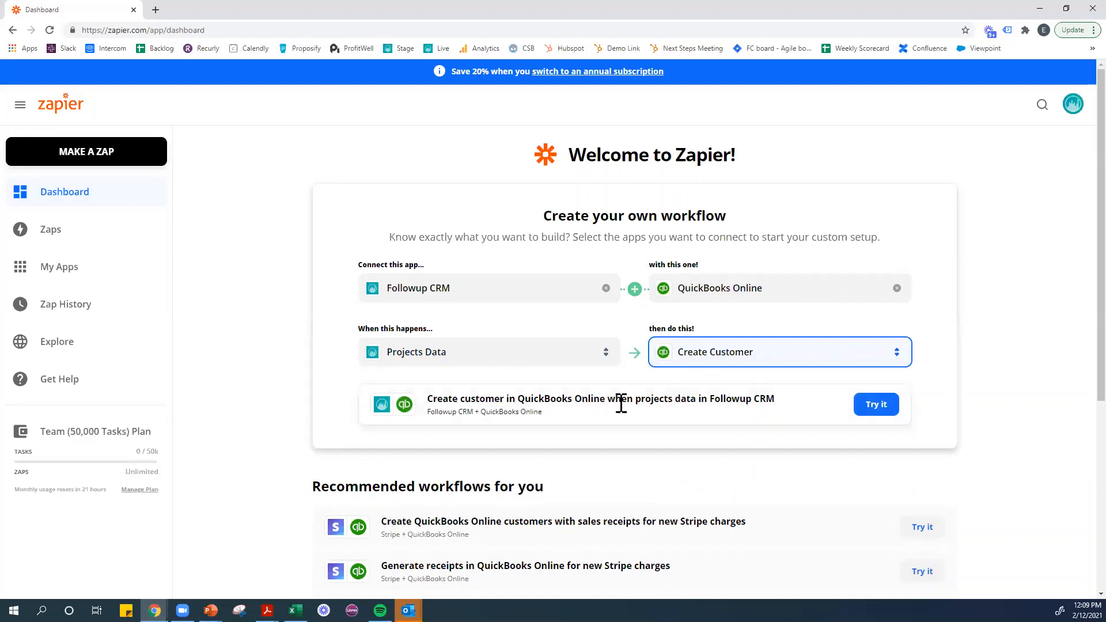
{"action": "left_click", "coordinate": [881, 410]}
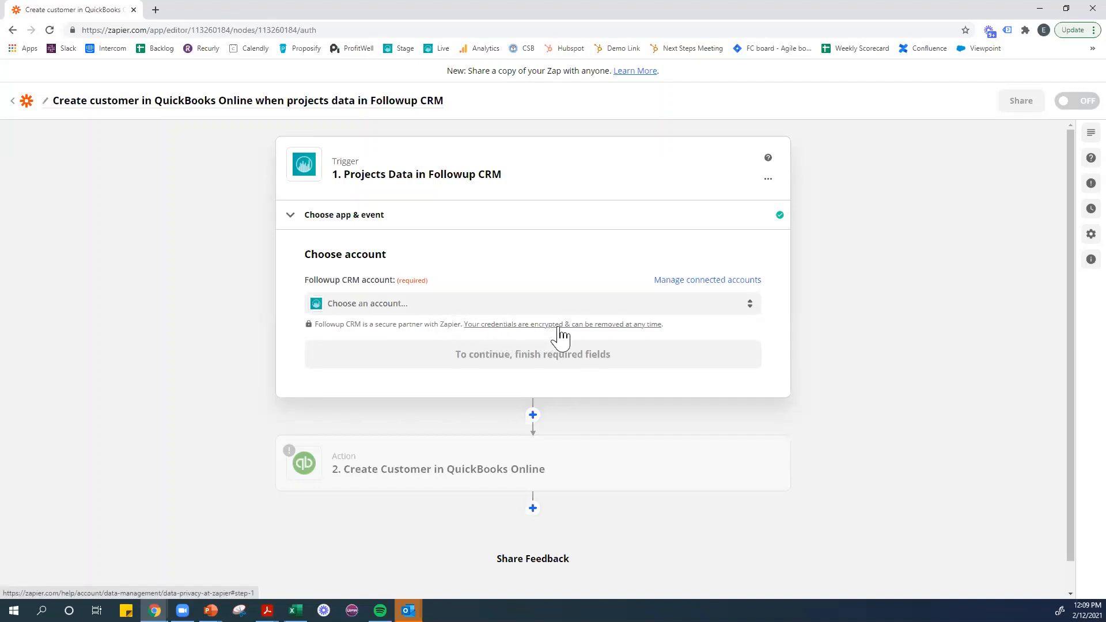
- View the data privacy help page about encrypted account credentials and return to the Zap editor
{"action": "left_click", "coordinate": [552, 310]}
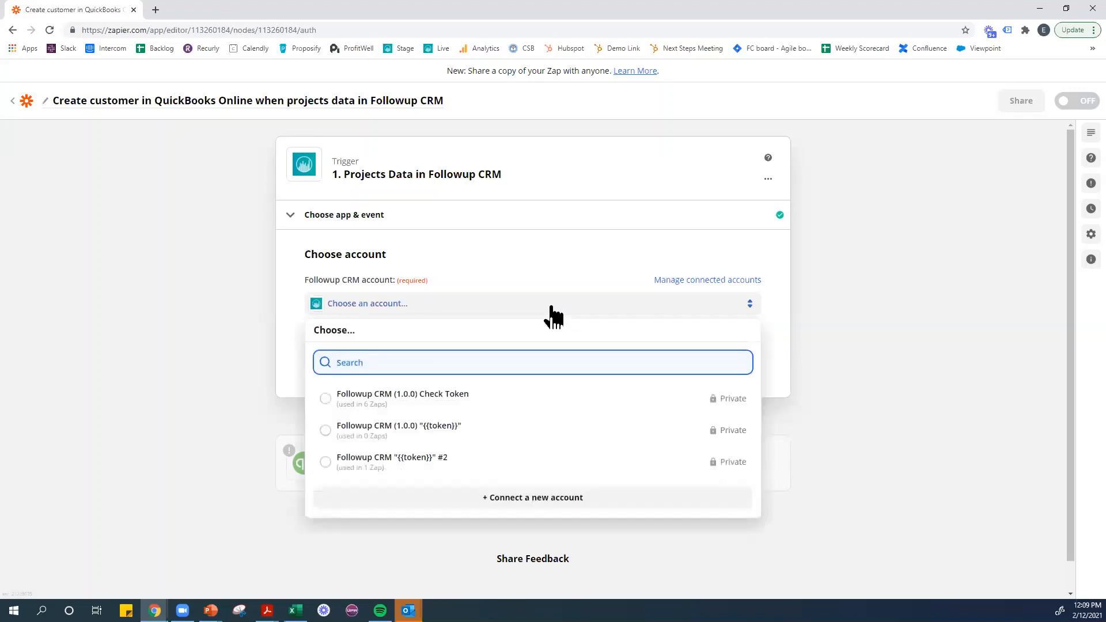
{"action": "left_click", "coordinate": [554, 276]}
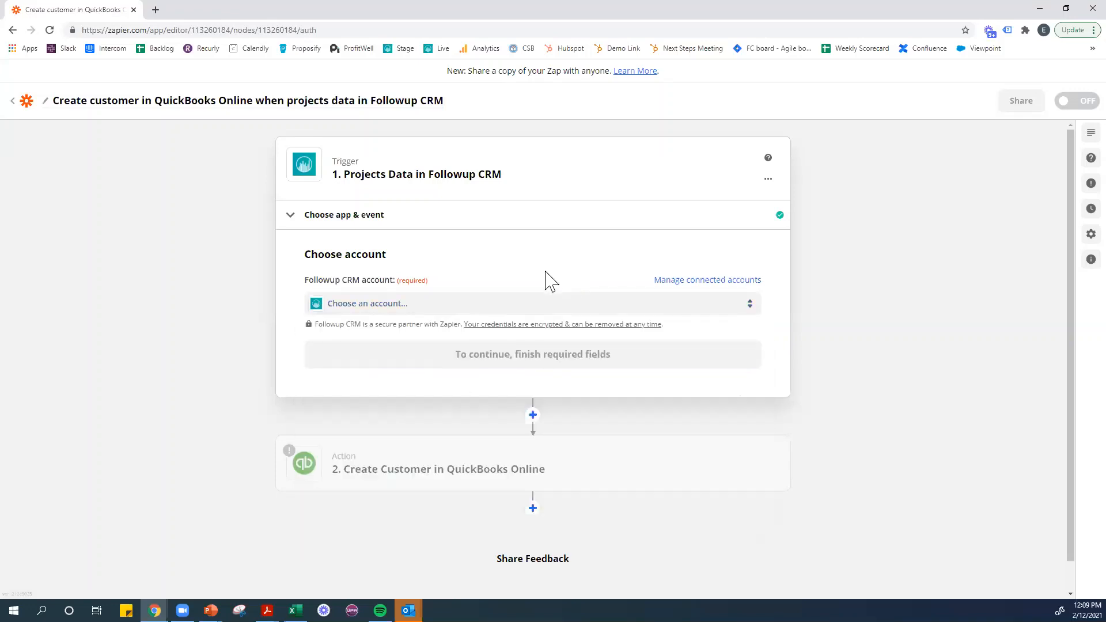
{"action": "left_click", "coordinate": [494, 327]}
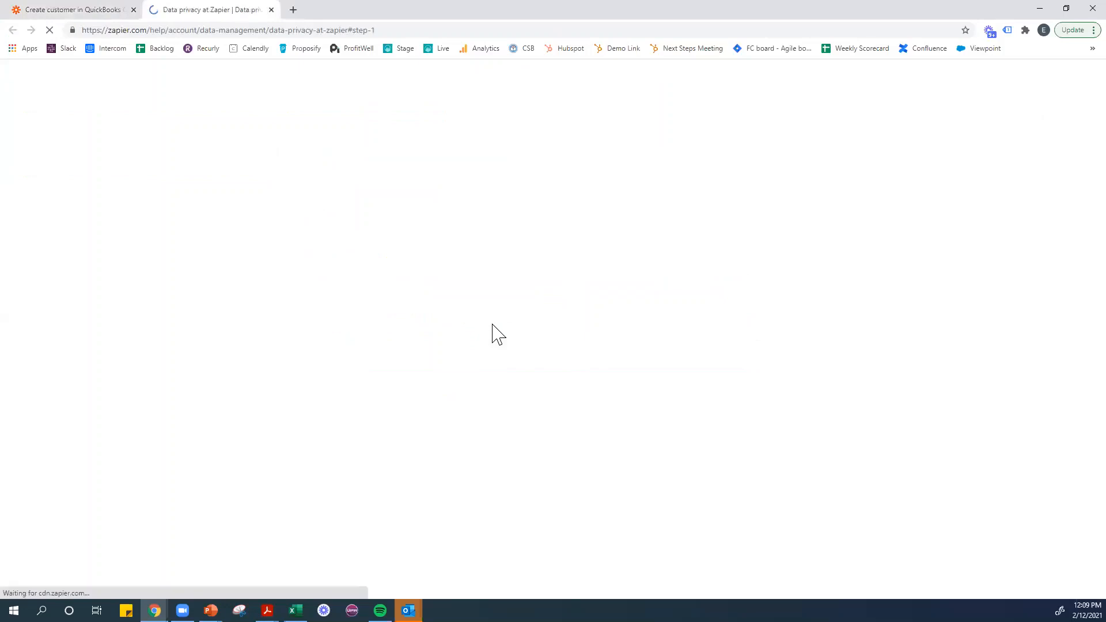
{"action": "scroll", "coordinate": [491, 322], "scroll_direction": "up", "scroll_amount": 3}
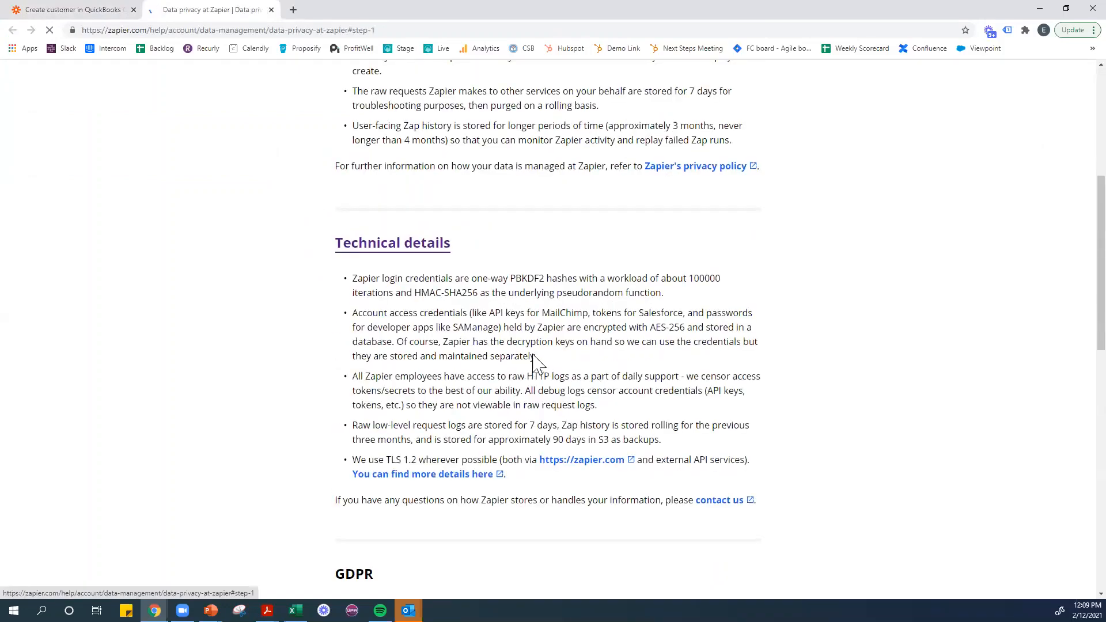
{"action": "scroll", "coordinate": [696, 380], "scroll_direction": "up", "scroll_amount": 6}
{"action": "left_click", "coordinate": [92, 12]}
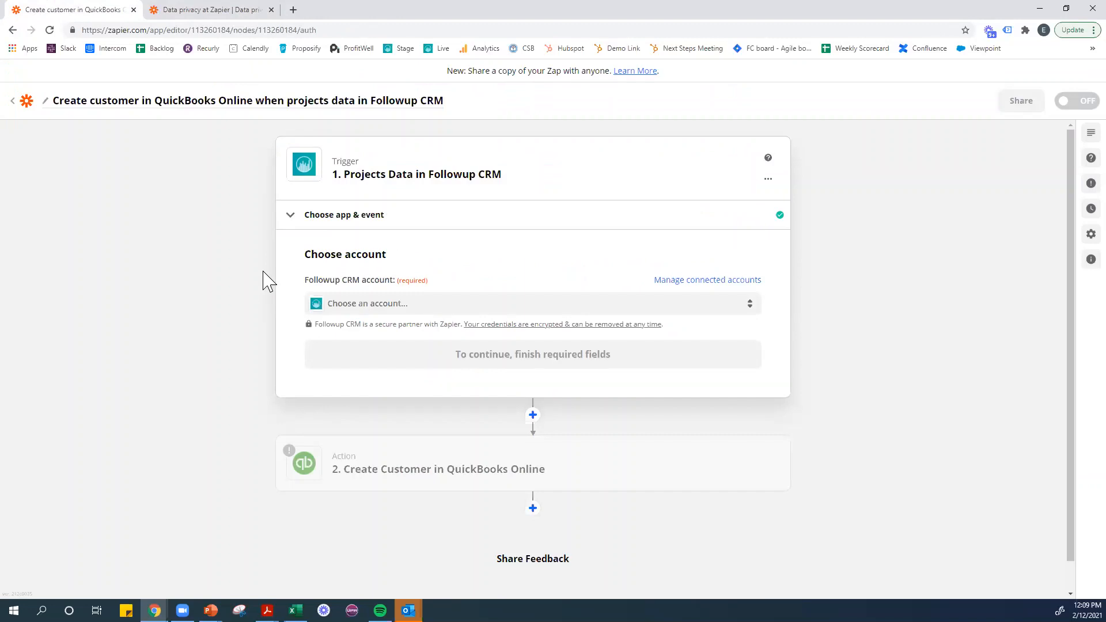
- Try connecting a new Followup CRM account, and try the existing "Followup CRM (1.0.0) Check Token" and "Followup CRM (1.0.0) {{token}}" connections for the trigger
{"action": "left_click", "coordinate": [405, 305]}
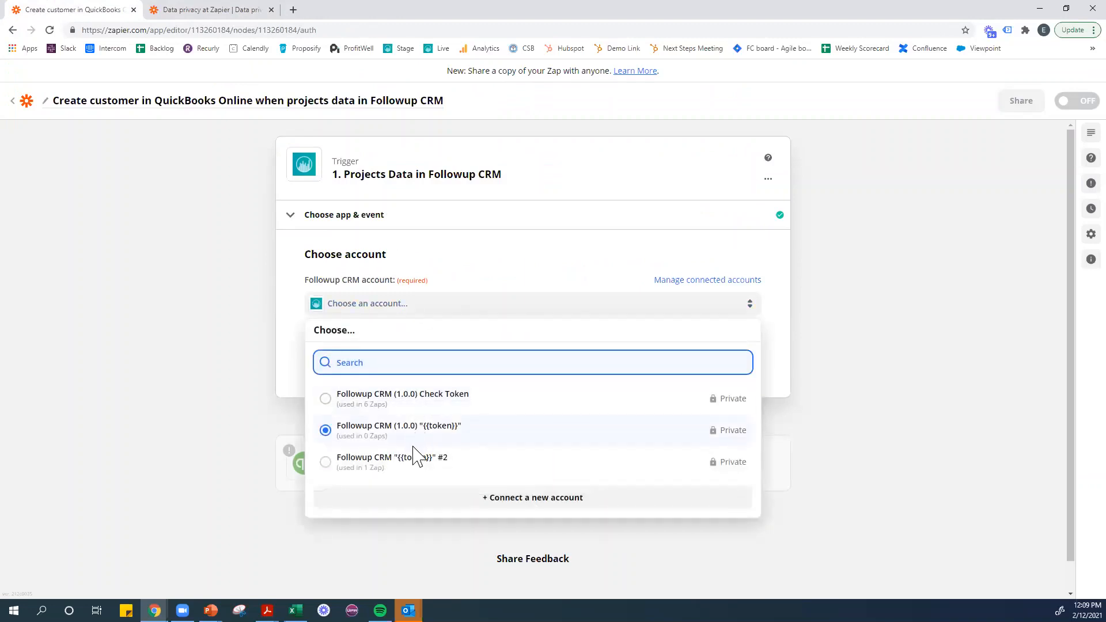
{"action": "left_click", "coordinate": [495, 507]}
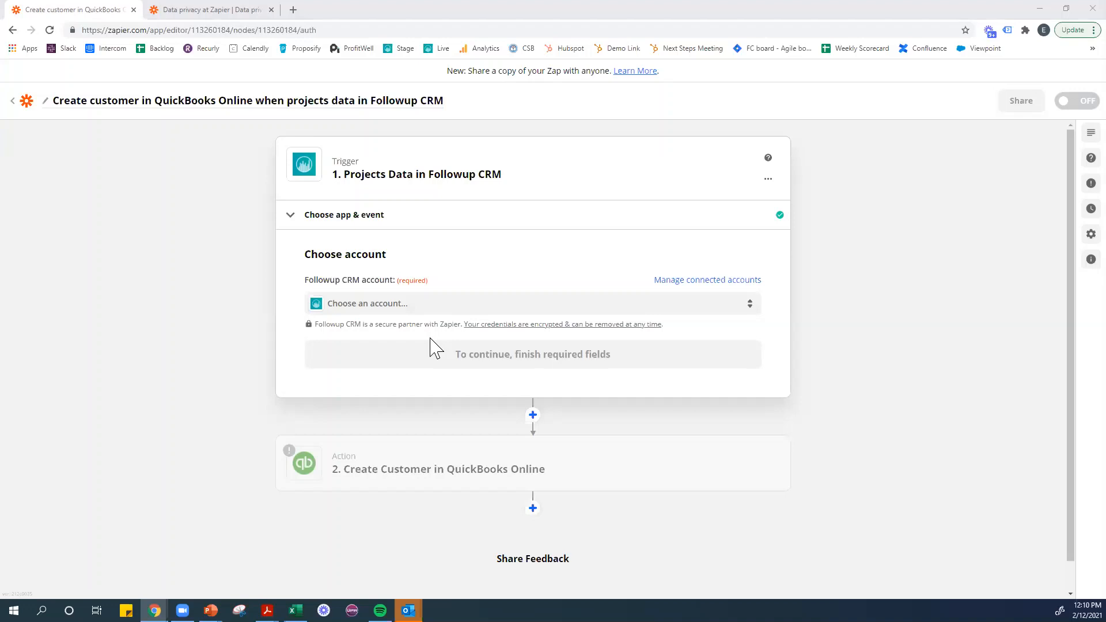
{"action": "left_click", "coordinate": [406, 305]}
{"action": "left_click", "coordinate": [371, 398]}
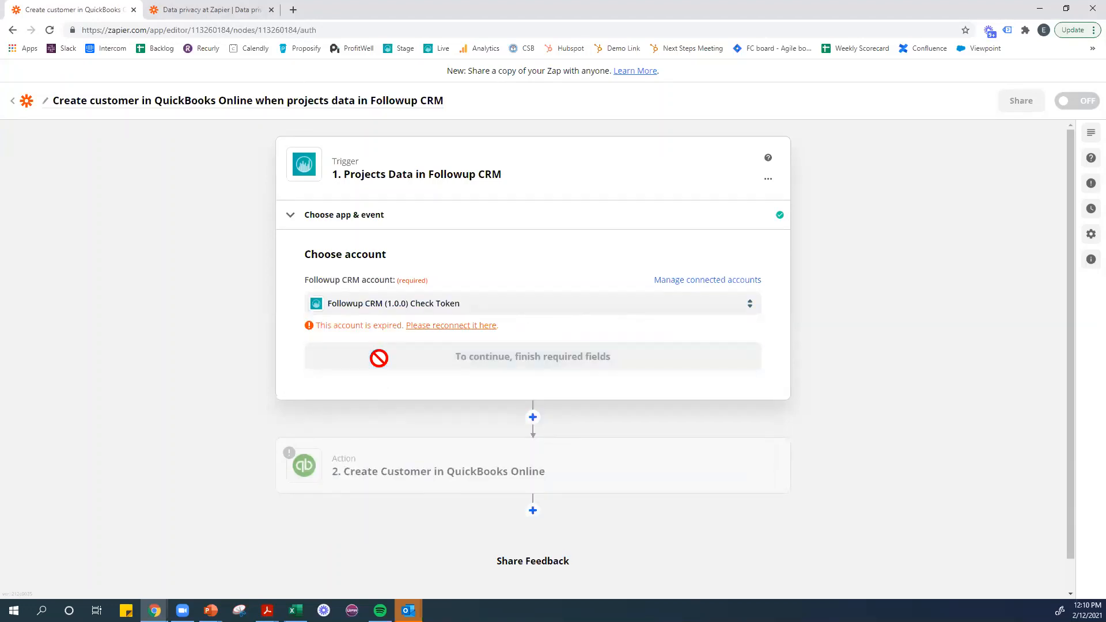
{"action": "left_click", "coordinate": [420, 310]}
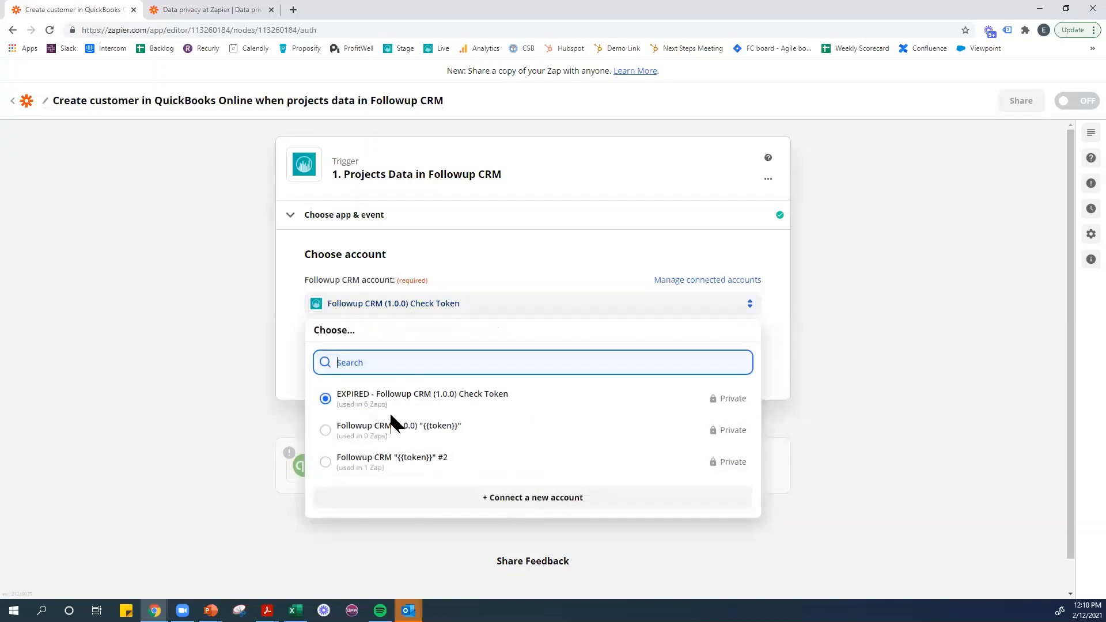
{"action": "left_click", "coordinate": [392, 429]}
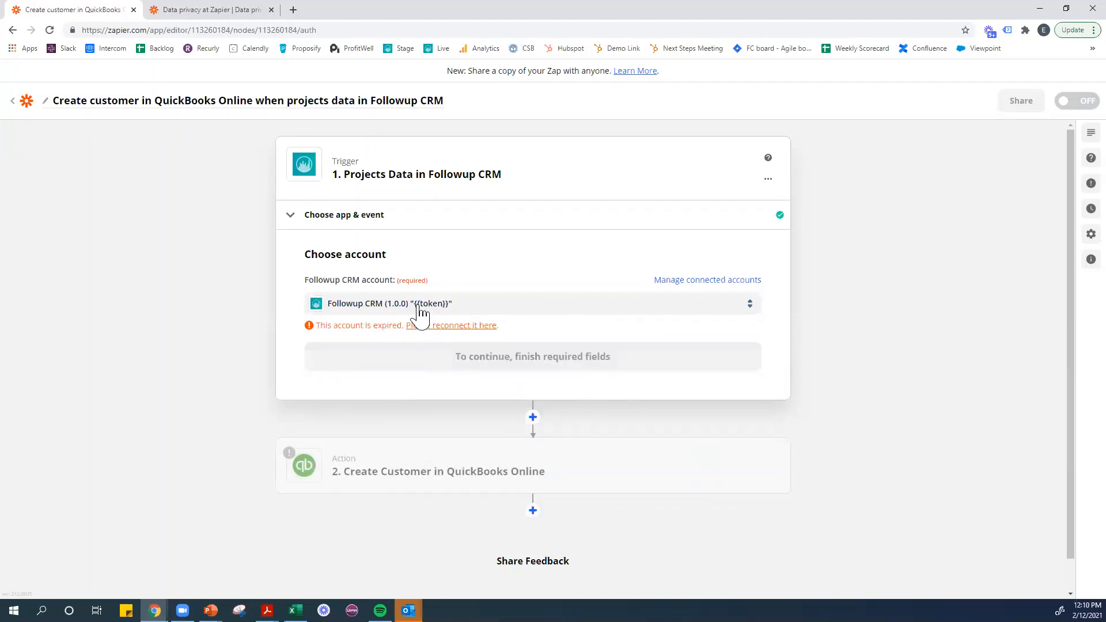
- Select the Followup CRM "{{token}}" #2 account for the trigger and continue to the trigger test
{"action": "left_click", "coordinate": [421, 310]}
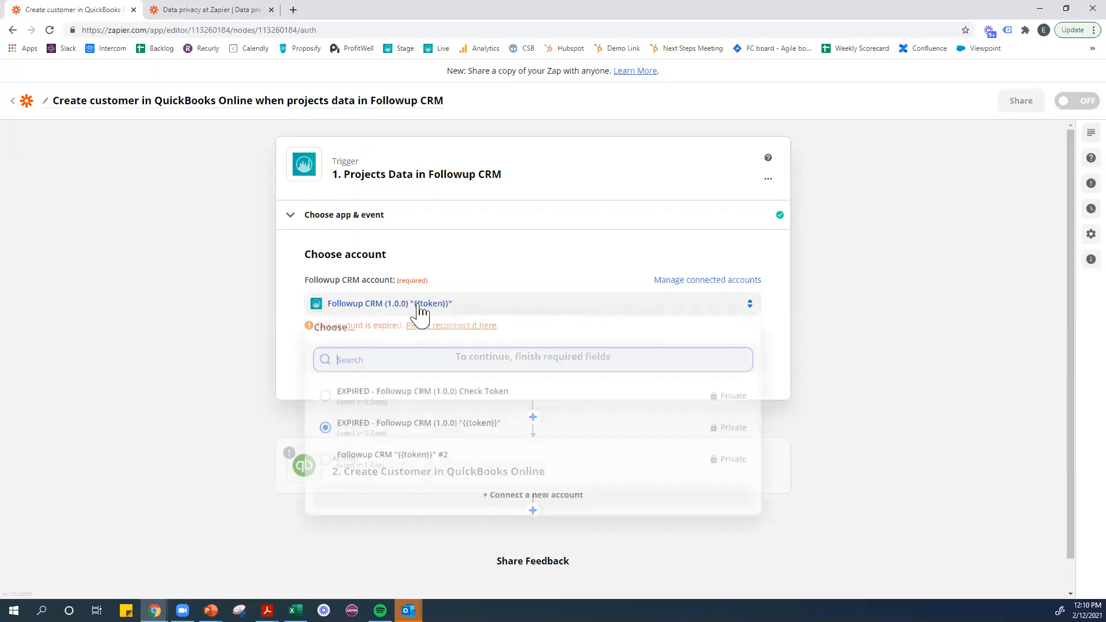
{"action": "left_click", "coordinate": [407, 452]}
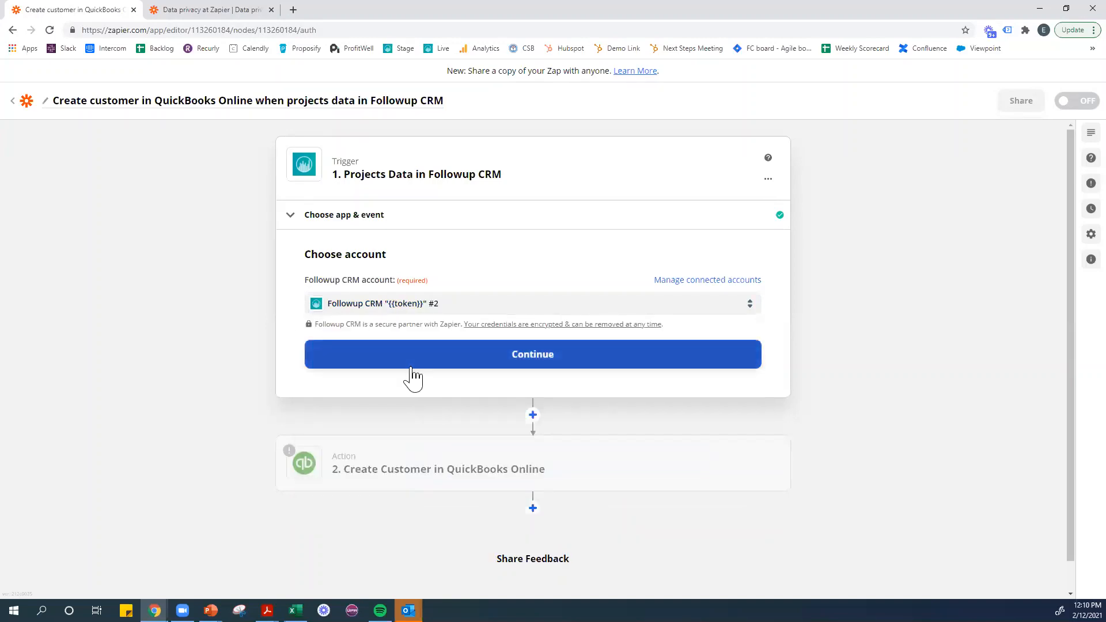
{"action": "left_click", "coordinate": [411, 369]}
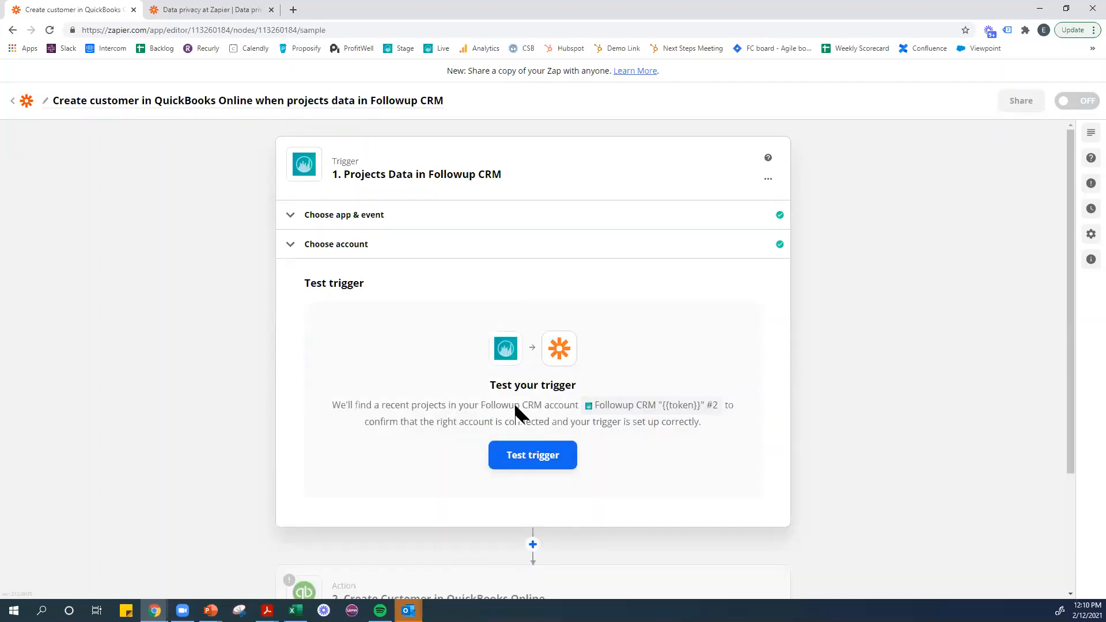
- Test the Projects Data trigger and view the sample project pulled from Followup CRM
{"action": "left_click", "coordinate": [526, 457]}
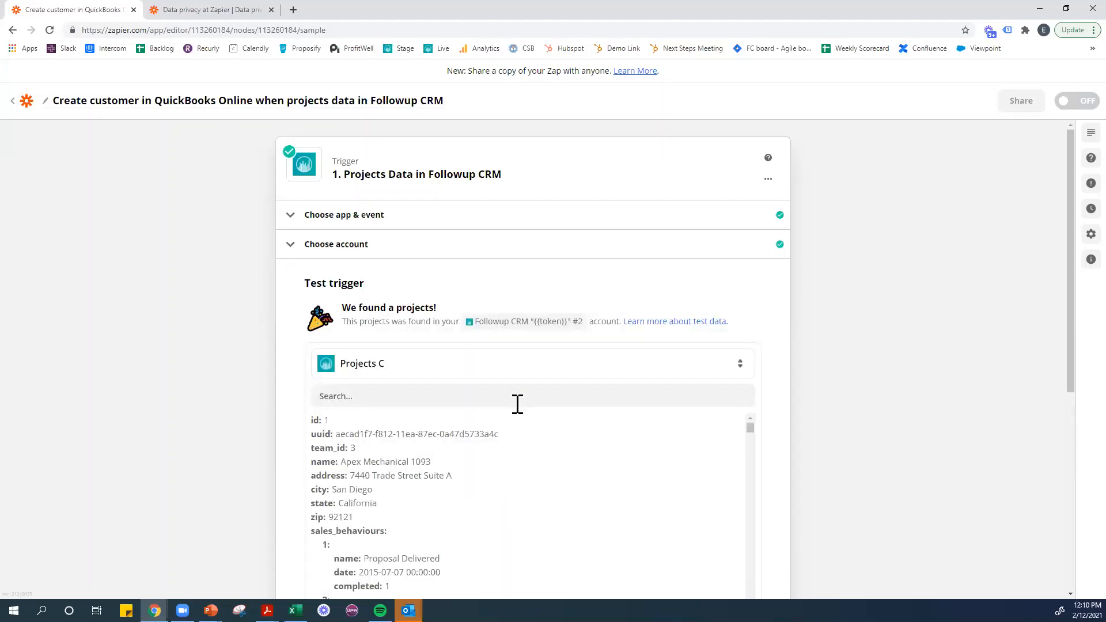
{"action": "scroll", "coordinate": [231, 326], "scroll_direction": "down", "scroll_amount": 2}
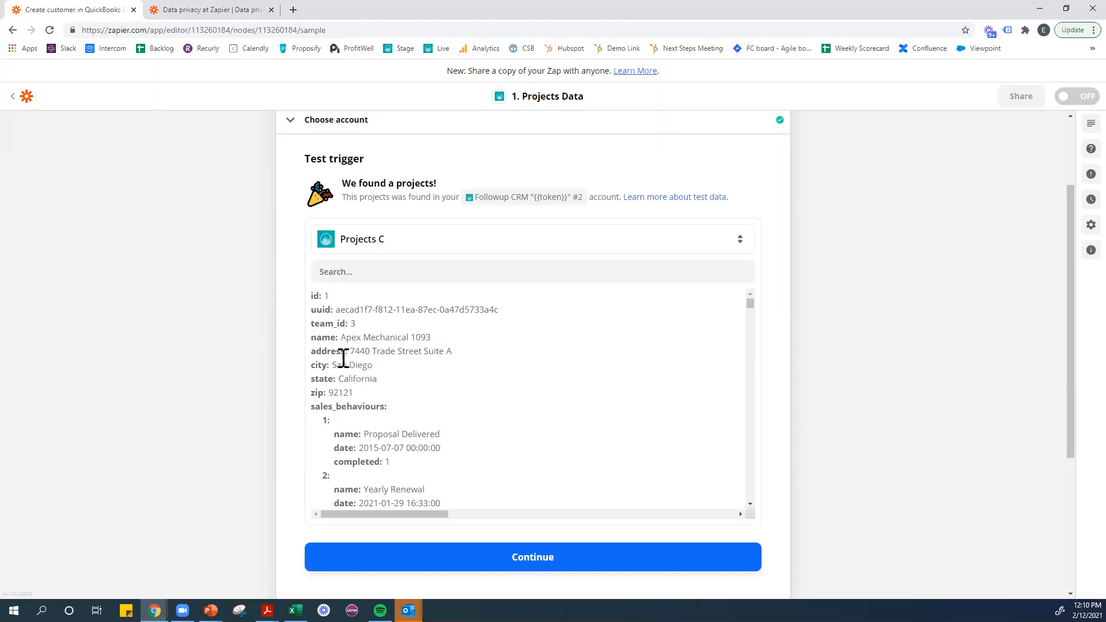
- Review the trigger's sample project fields and continue through the Create Customer event to the QuickBooks Online account selection
{"action": "scroll", "coordinate": [390, 366], "scroll_direction": "down", "scroll_amount": 4}
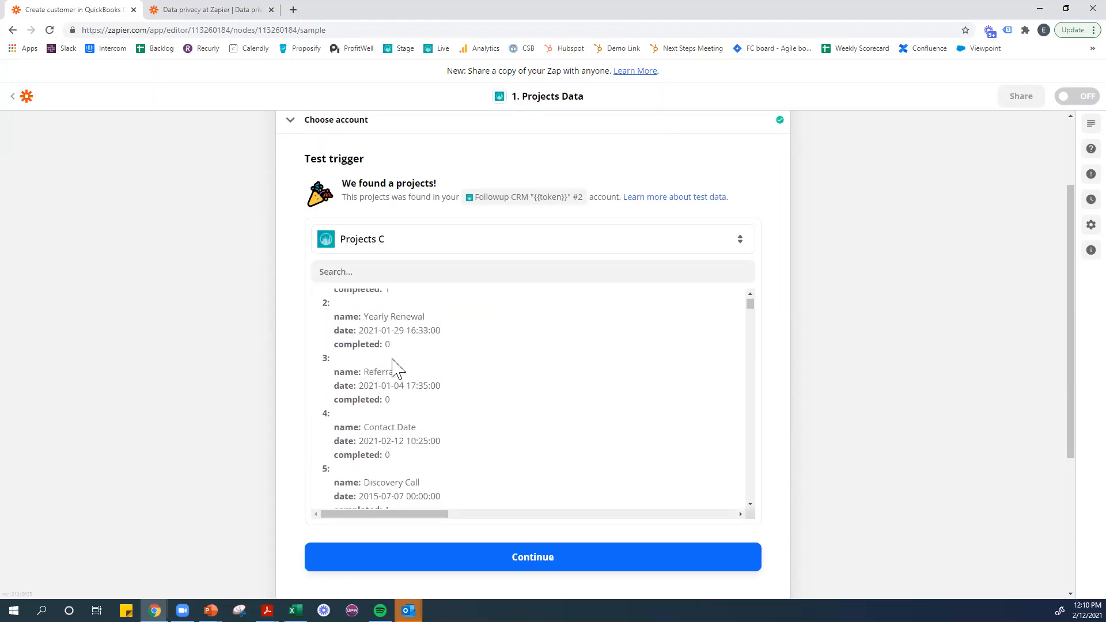
{"action": "scroll", "coordinate": [390, 366], "scroll_direction": "down", "scroll_amount": 10}
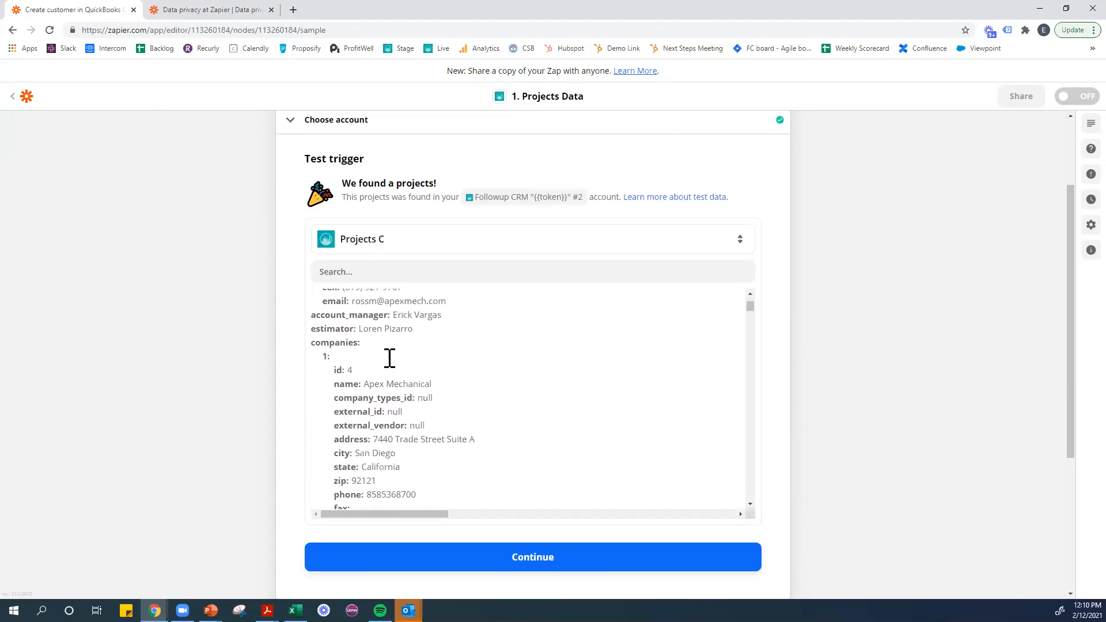
{"action": "scroll", "coordinate": [390, 359], "scroll_direction": "down", "scroll_amount": 5}
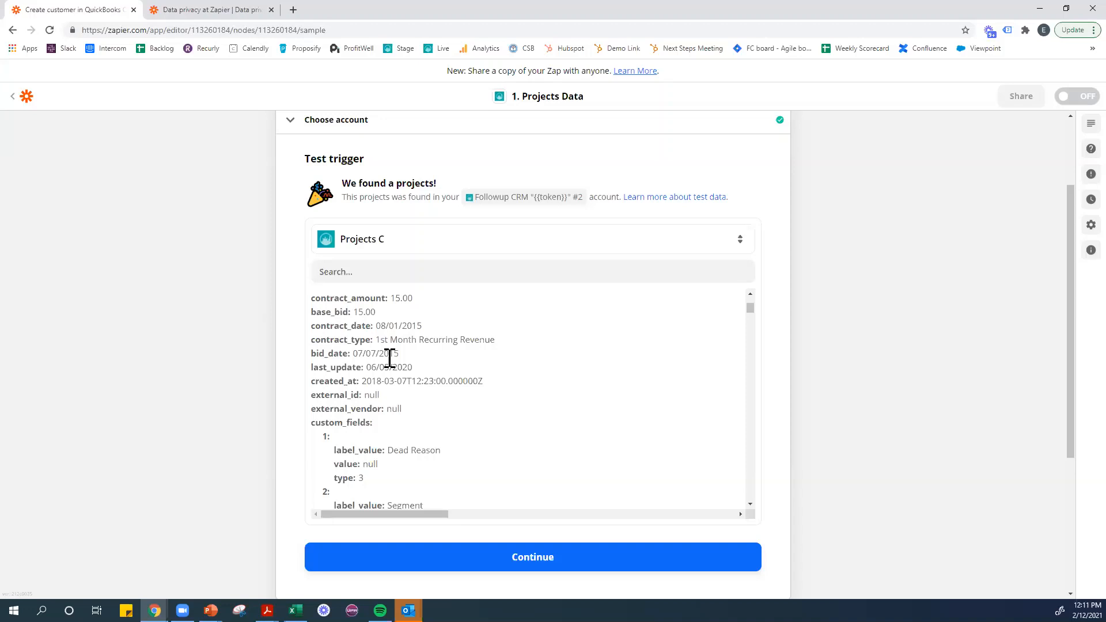
{"action": "scroll", "coordinate": [390, 358], "scroll_direction": "down", "scroll_amount": 5}
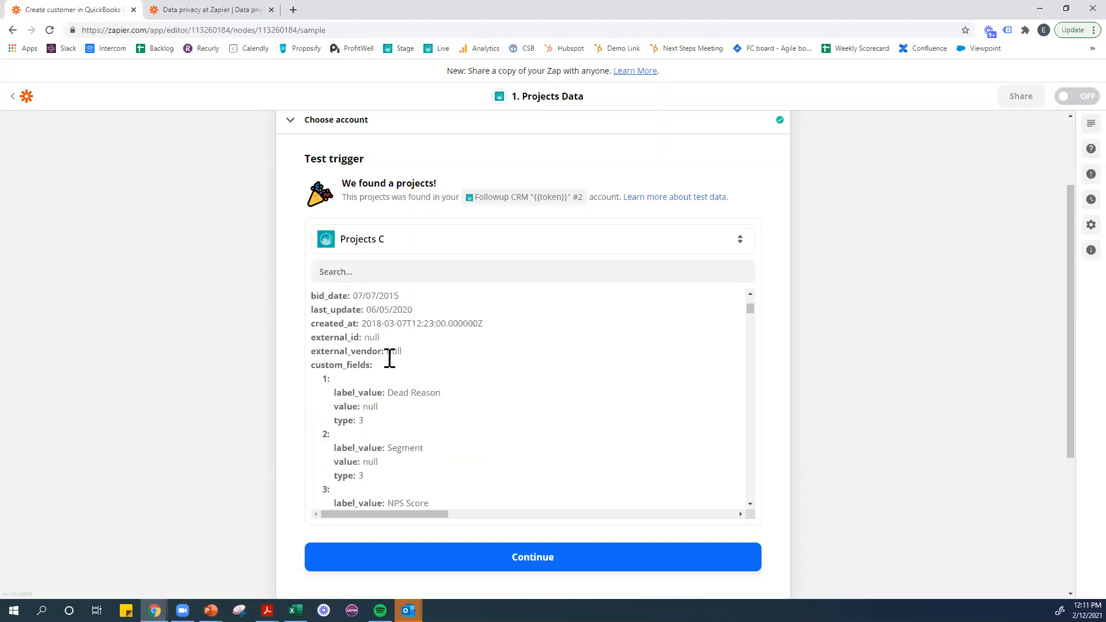
{"action": "scroll", "coordinate": [390, 358], "scroll_direction": "down", "scroll_amount": 6}
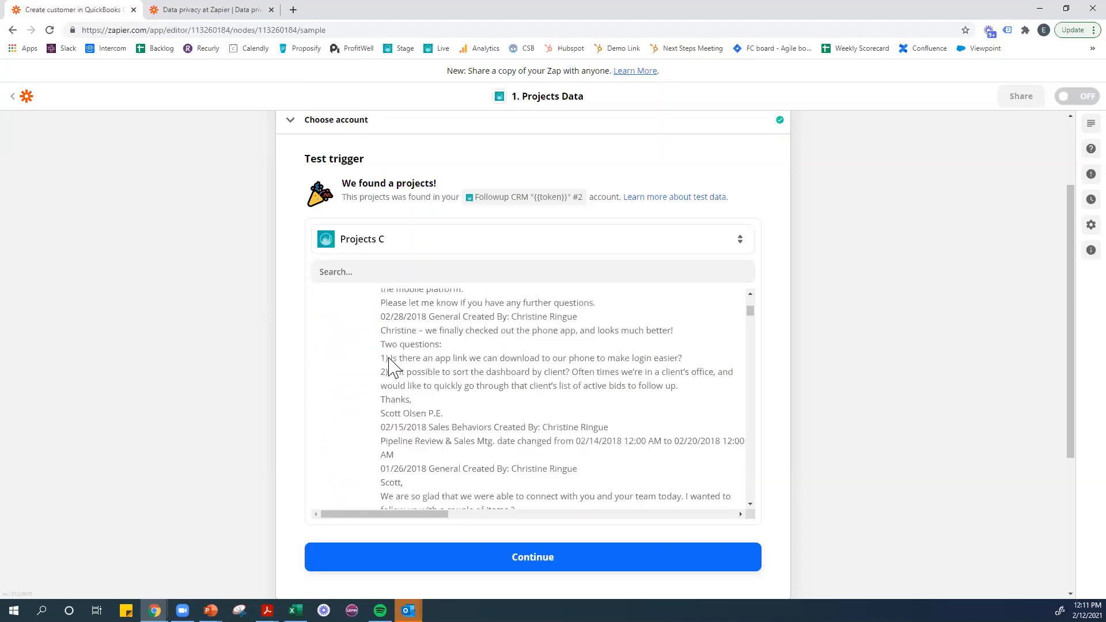
{"action": "scroll", "coordinate": [458, 349], "scroll_direction": "up", "scroll_amount": 3}
{"action": "left_click", "coordinate": [439, 569]}
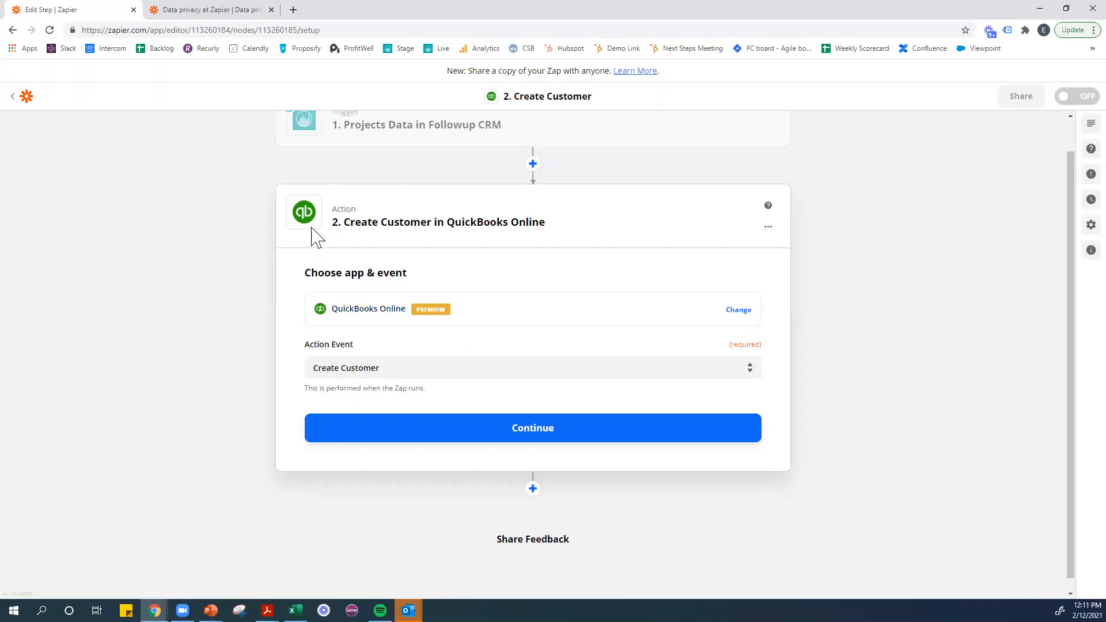
{"action": "left_click", "coordinate": [531, 434]}
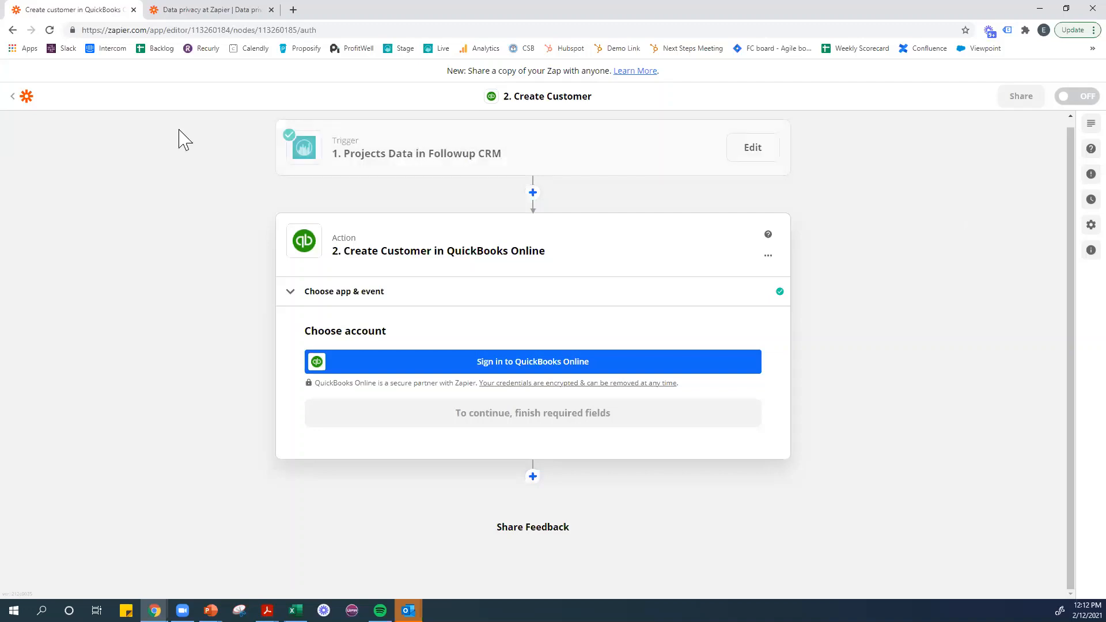
- Leave the Zap editor, search Zapier's app directory for Bluebeam, and read its integrations page
{"action": "left_click", "coordinate": [20, 104]}
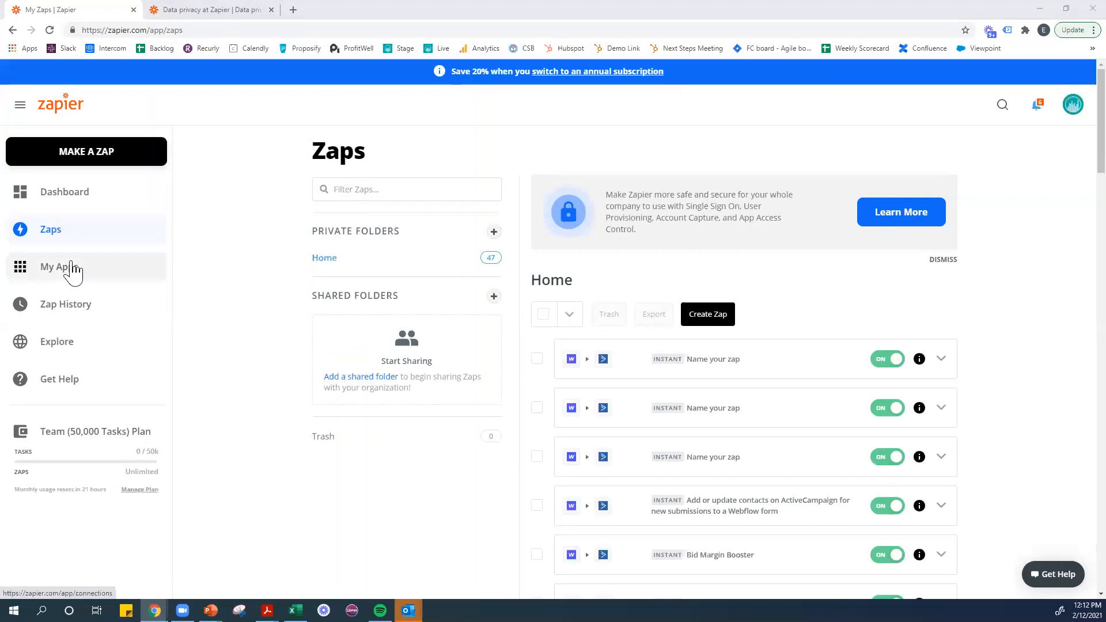
{"action": "left_click", "coordinate": [98, 244]}
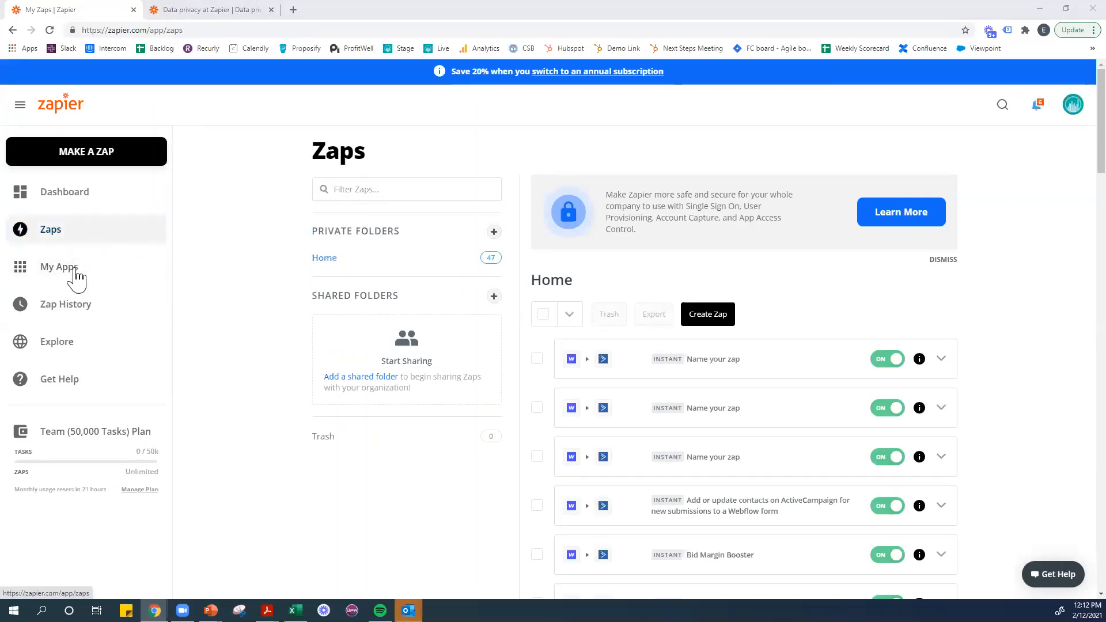
{"action": "left_click", "coordinate": [84, 346]}
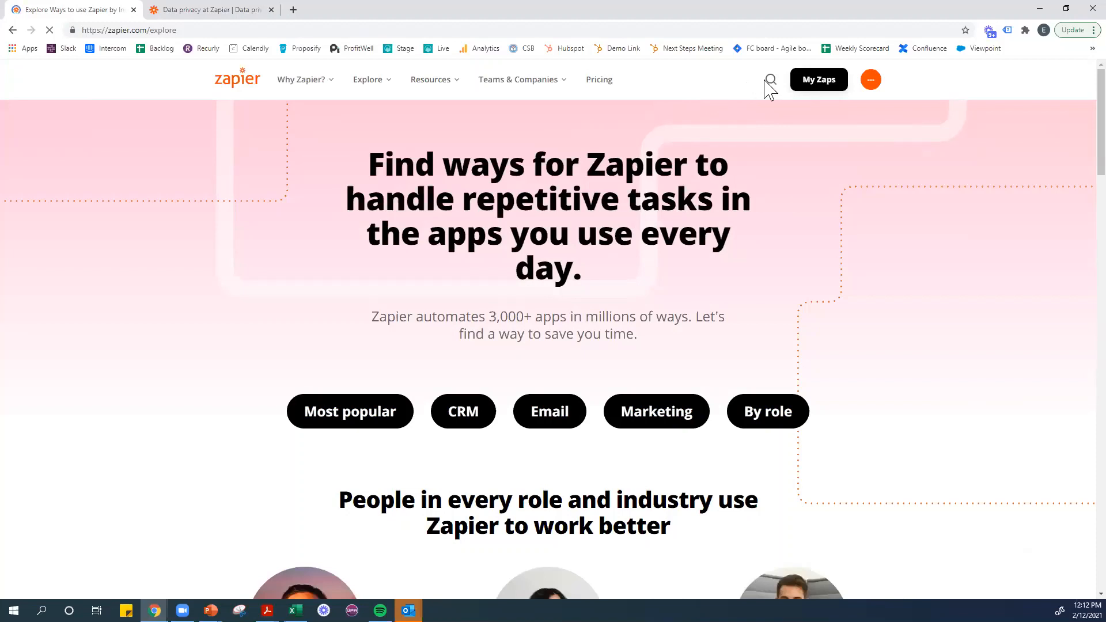
{"action": "left_click", "coordinate": [771, 81]}
{"action": "type", "text": "bluebeam"}
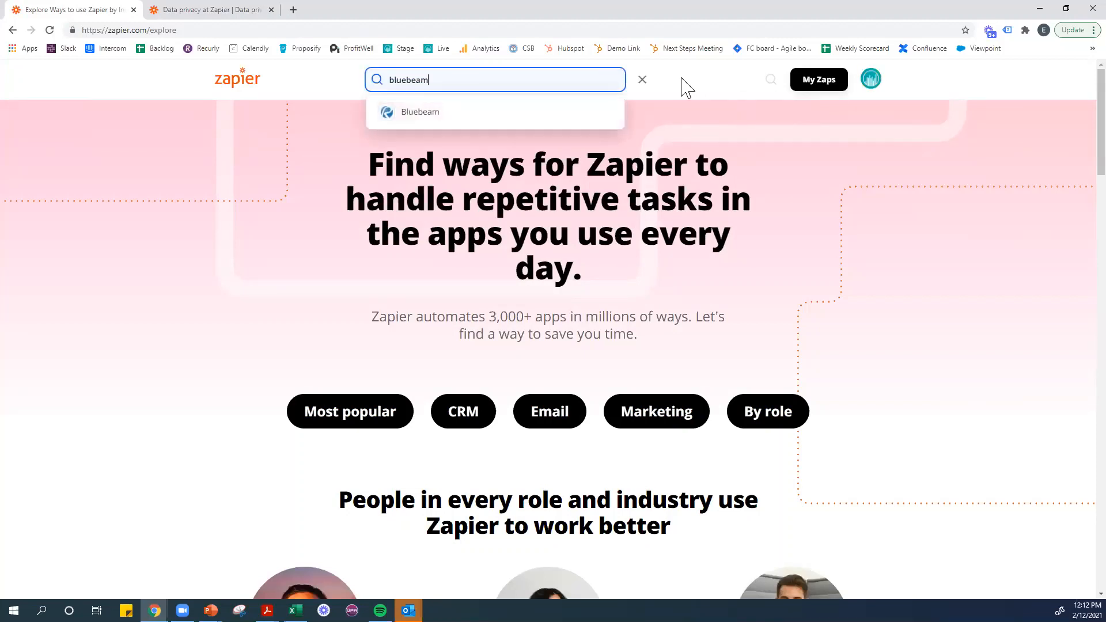
{"action": "left_click", "coordinate": [420, 114]}
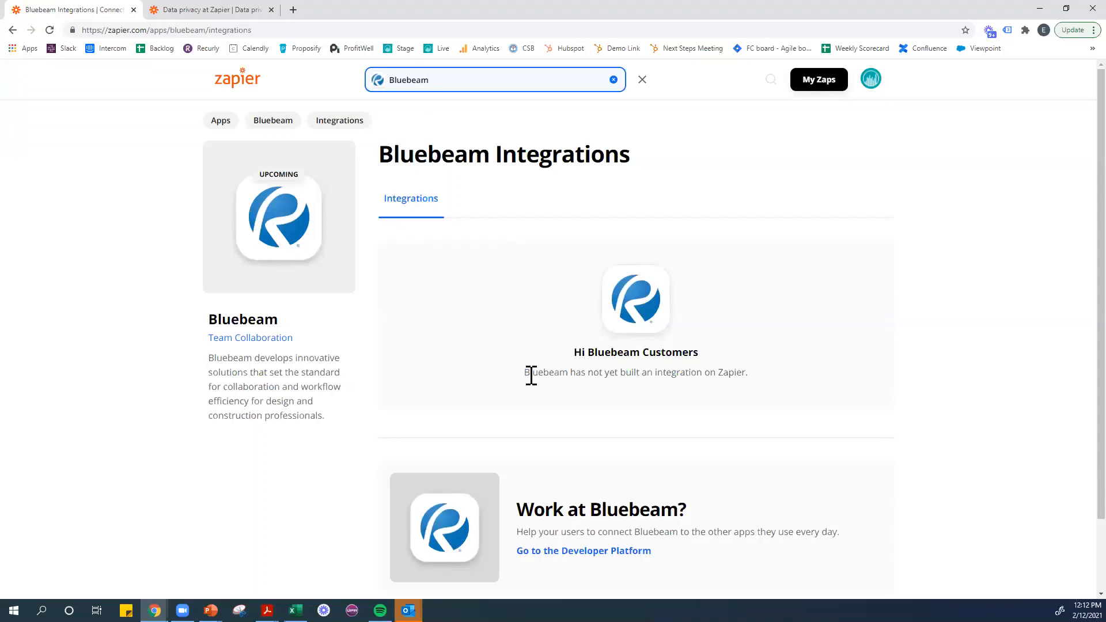
{"action": "left_click_drag", "start_coordinate": [531, 375], "coordinate": [758, 377]}
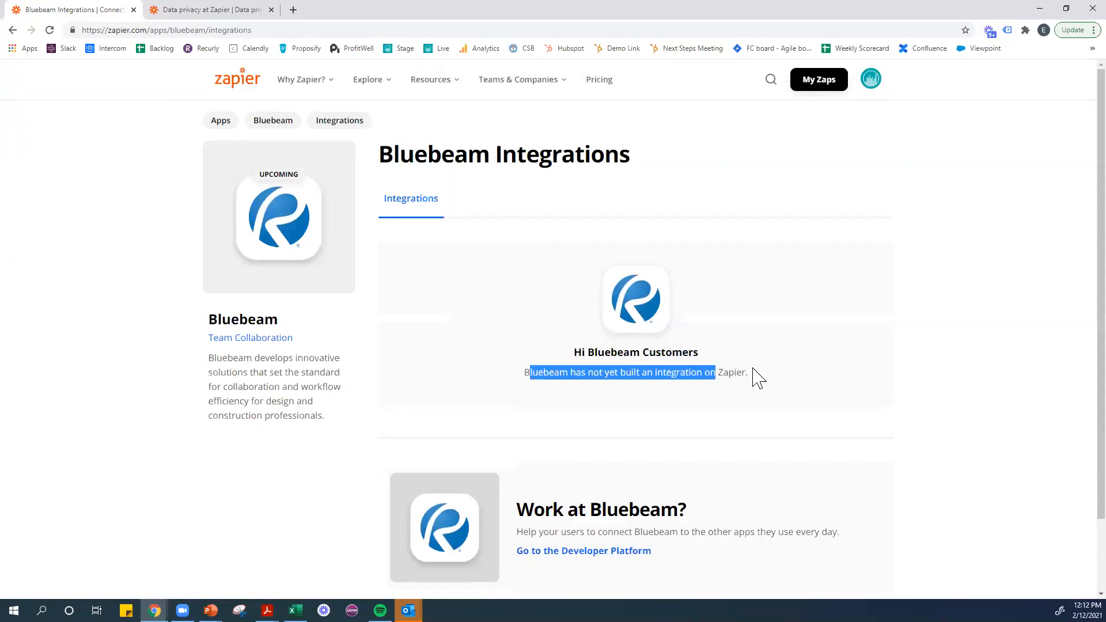
{"action": "left_click", "coordinate": [758, 377]}
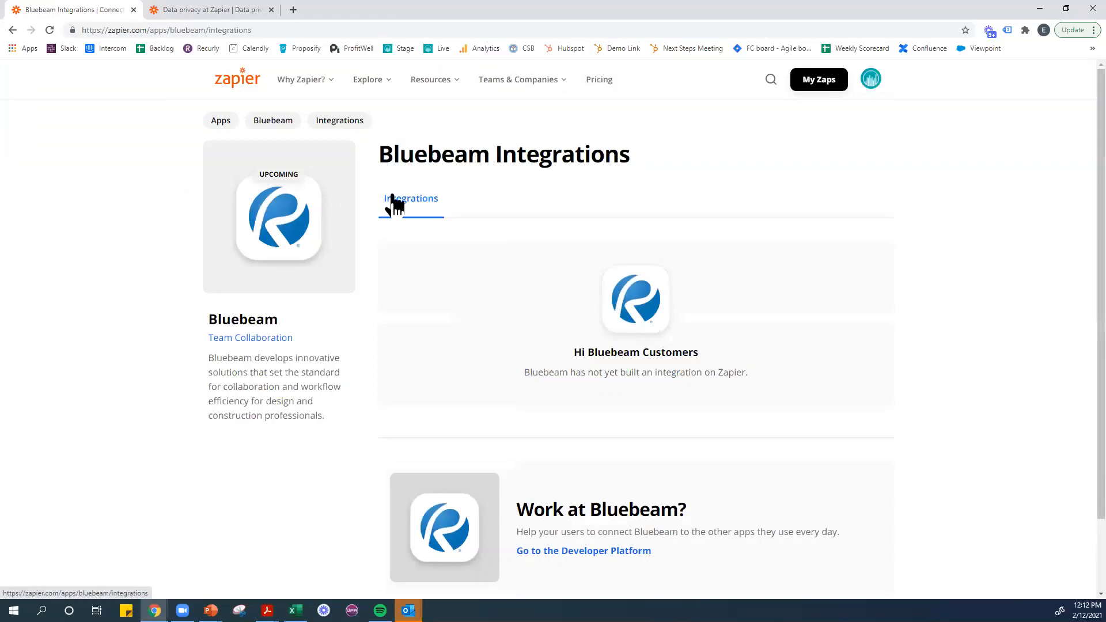
{"action": "scroll", "coordinate": [464, 306], "scroll_direction": "down", "scroll_amount": 2}
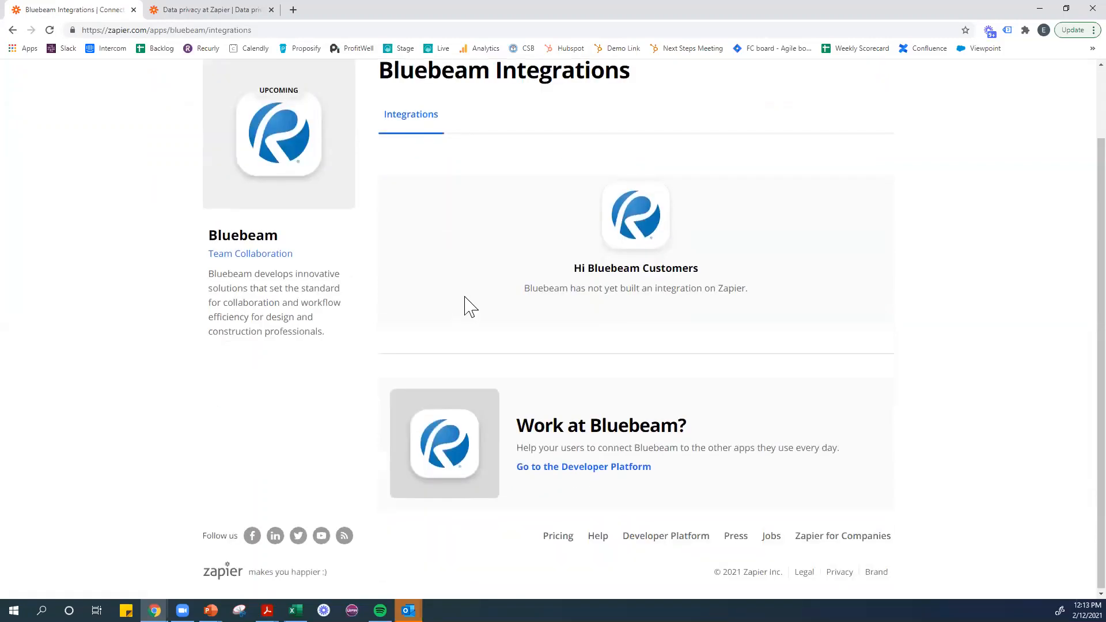
{"action": "scroll", "coordinate": [465, 306], "scroll_direction": "up", "scroll_amount": 2}
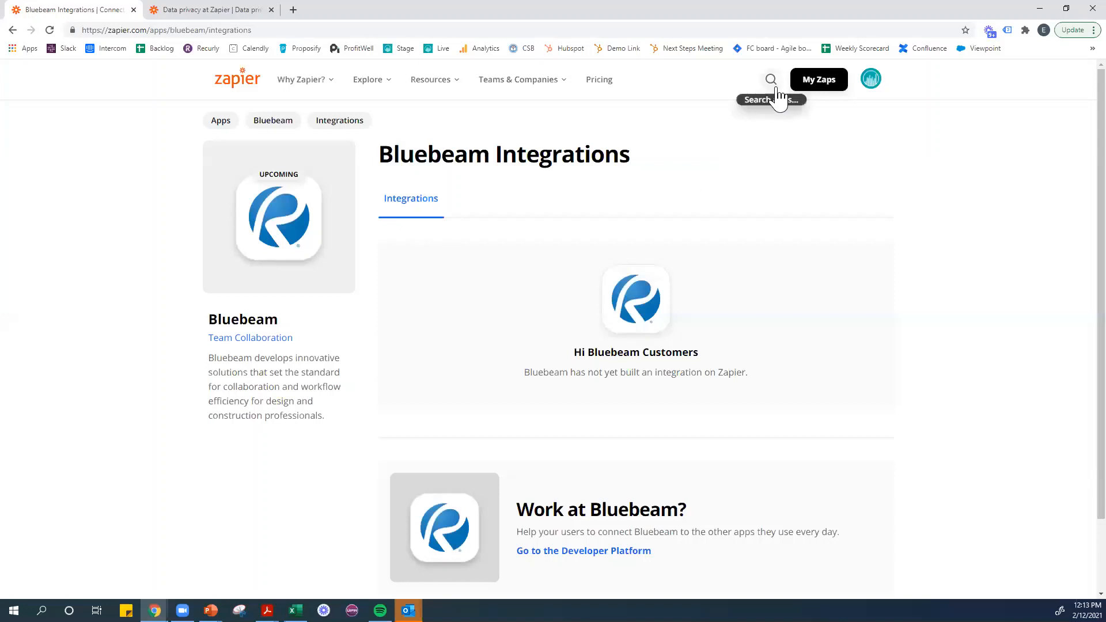
- Go back to the account's Zaps, view the list of connected apps, and return to the Zaps list
{"action": "left_click", "coordinate": [818, 84]}
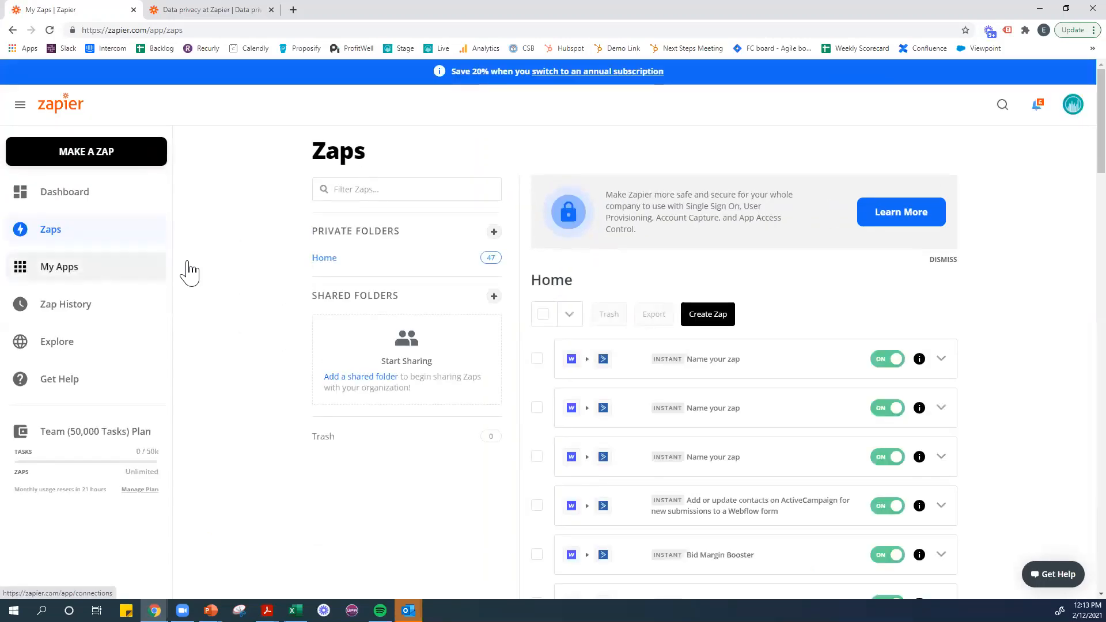
{"action": "left_click", "coordinate": [242, 221]}
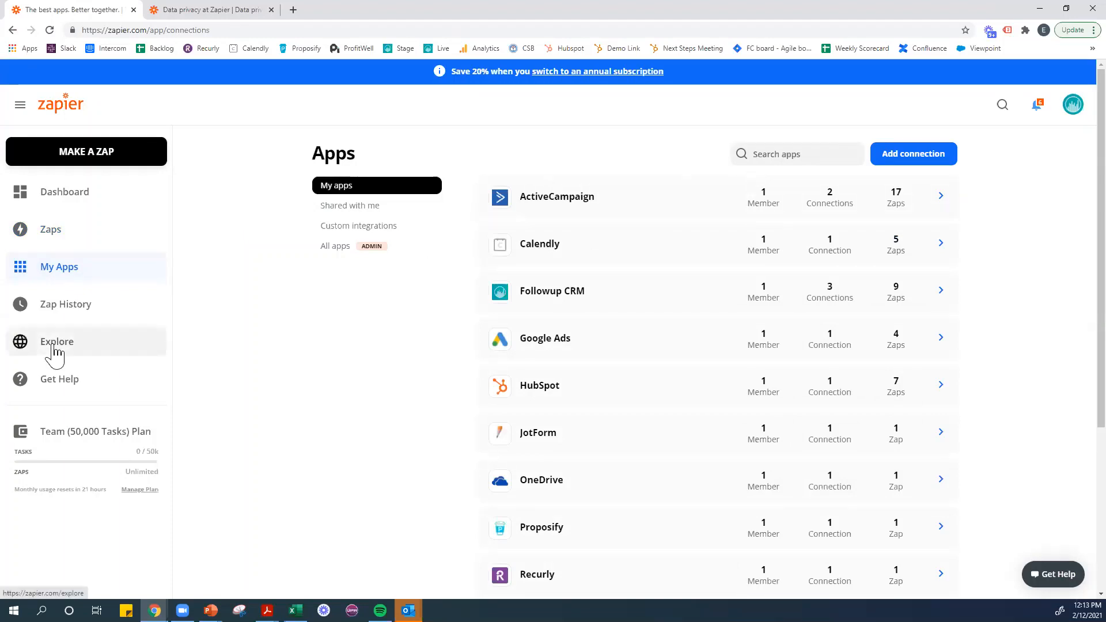
{"action": "left_click", "coordinate": [68, 236]}
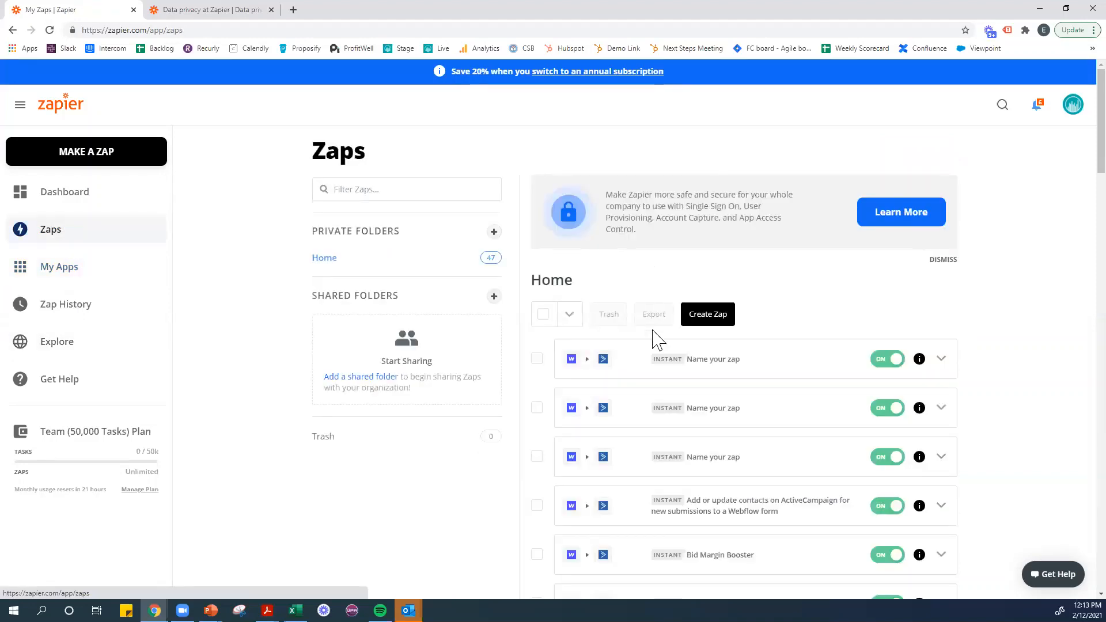
- Create a new Zap with WordPress as the trigger app and view its available trigger events
{"action": "left_click", "coordinate": [709, 323]}
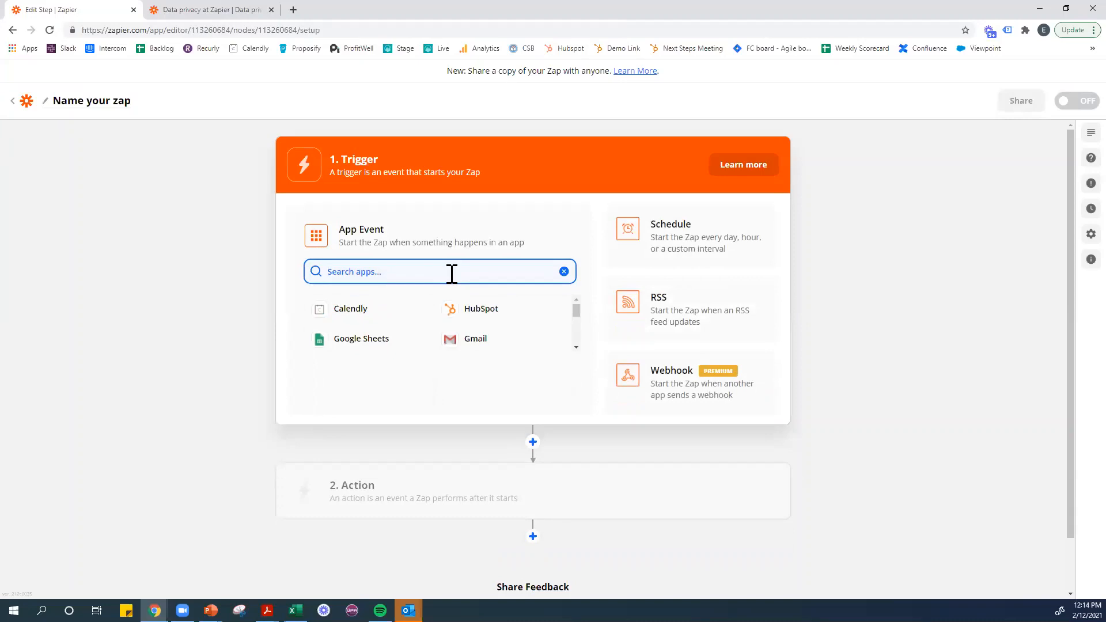
{"action": "type", "text": "wordp"}
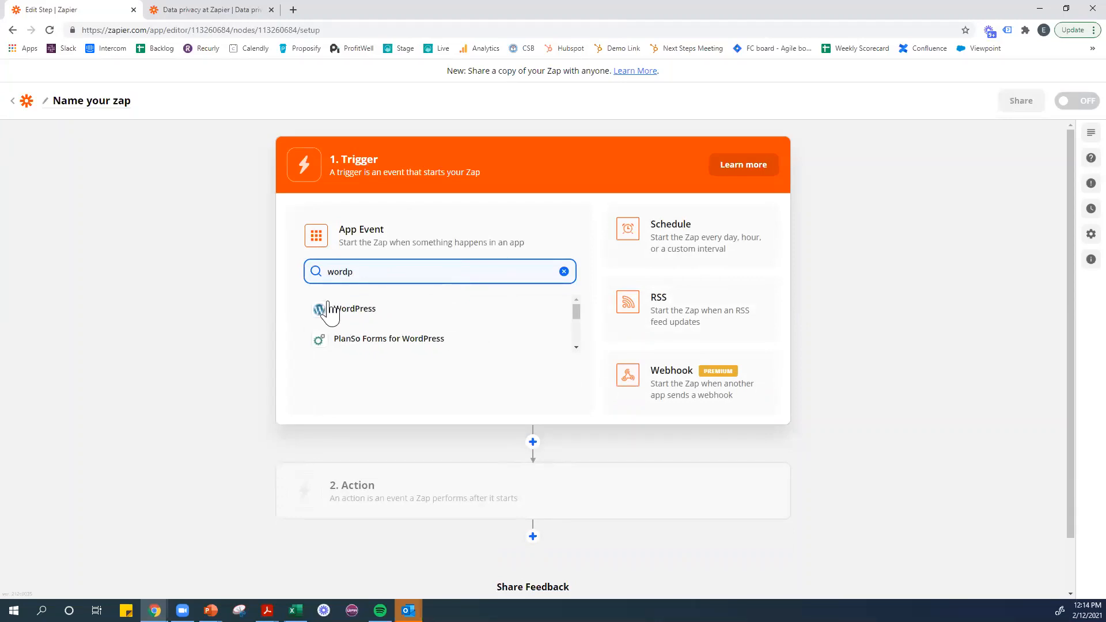
{"action": "left_click", "coordinate": [330, 309]}
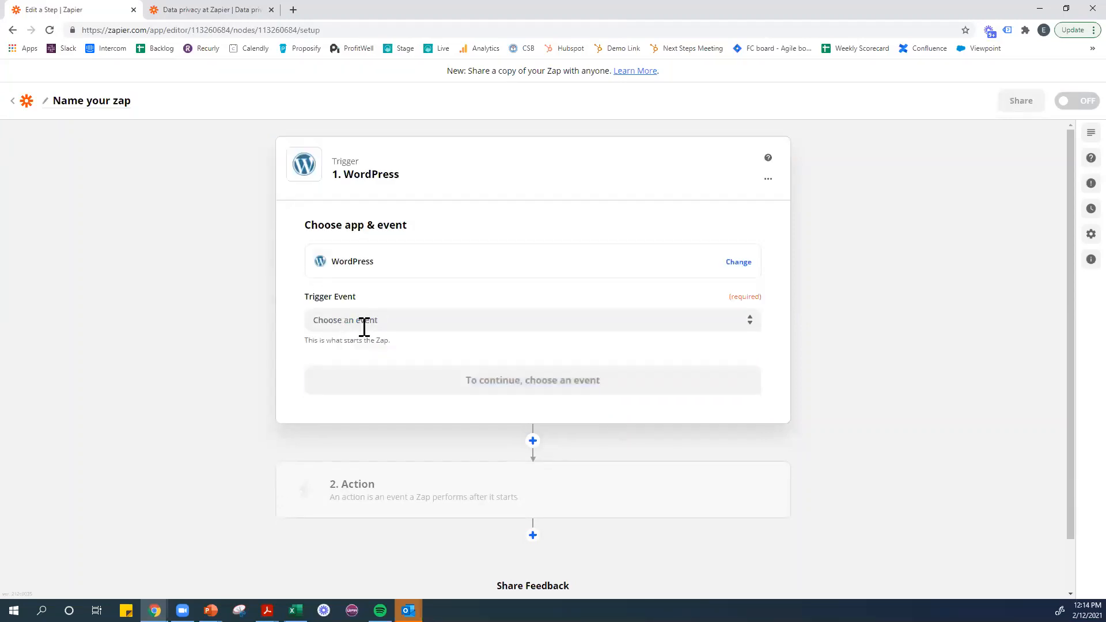
{"action": "left_click", "coordinate": [364, 324]}
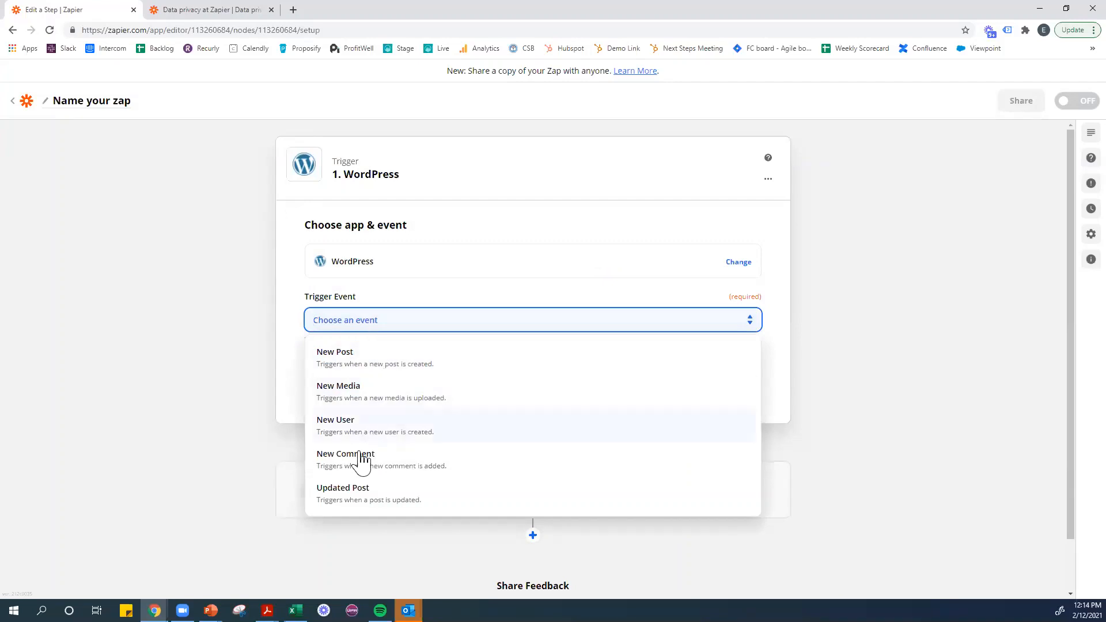
{"action": "left_click", "coordinate": [241, 386]}
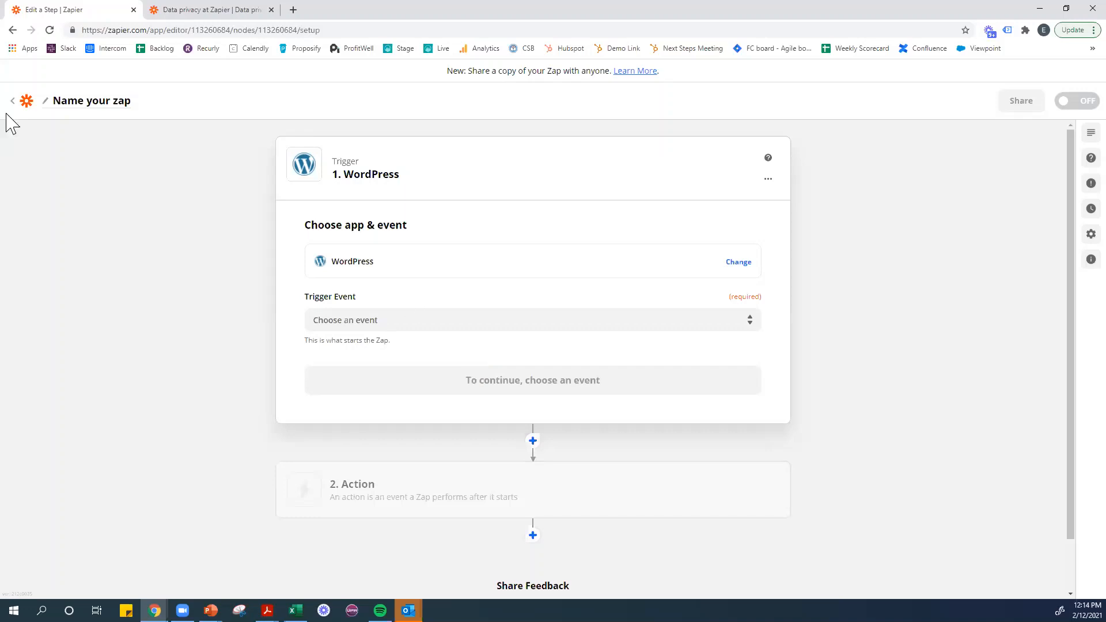
- Leave the WordPress Zap, check the connected apps again, and create another blank Zap
{"action": "left_click", "coordinate": [25, 101]}
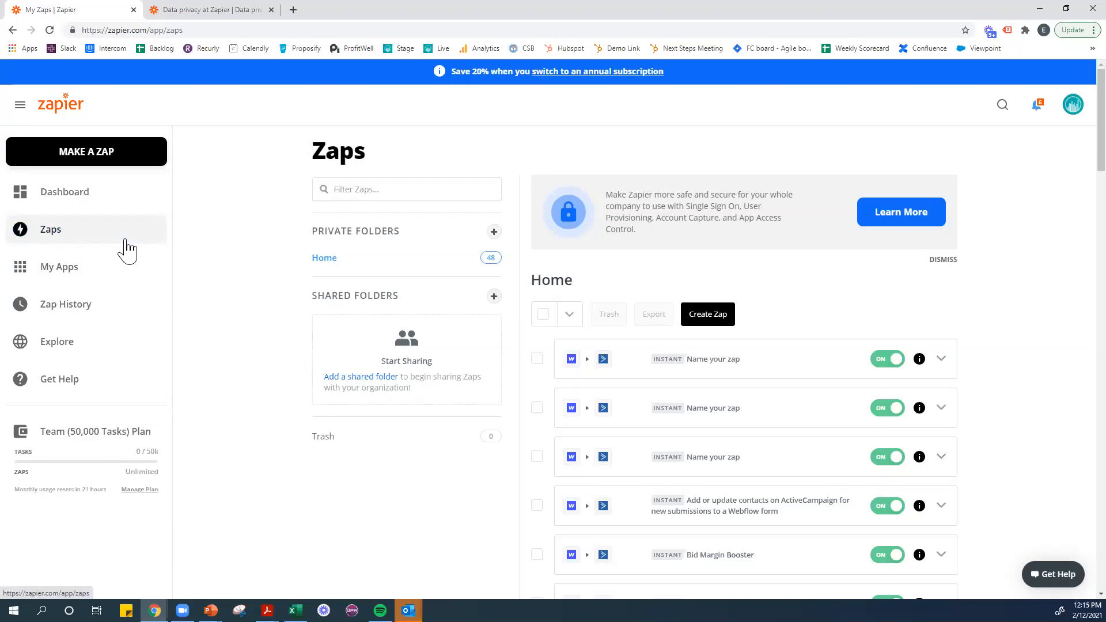
{"action": "left_click", "coordinate": [103, 266]}
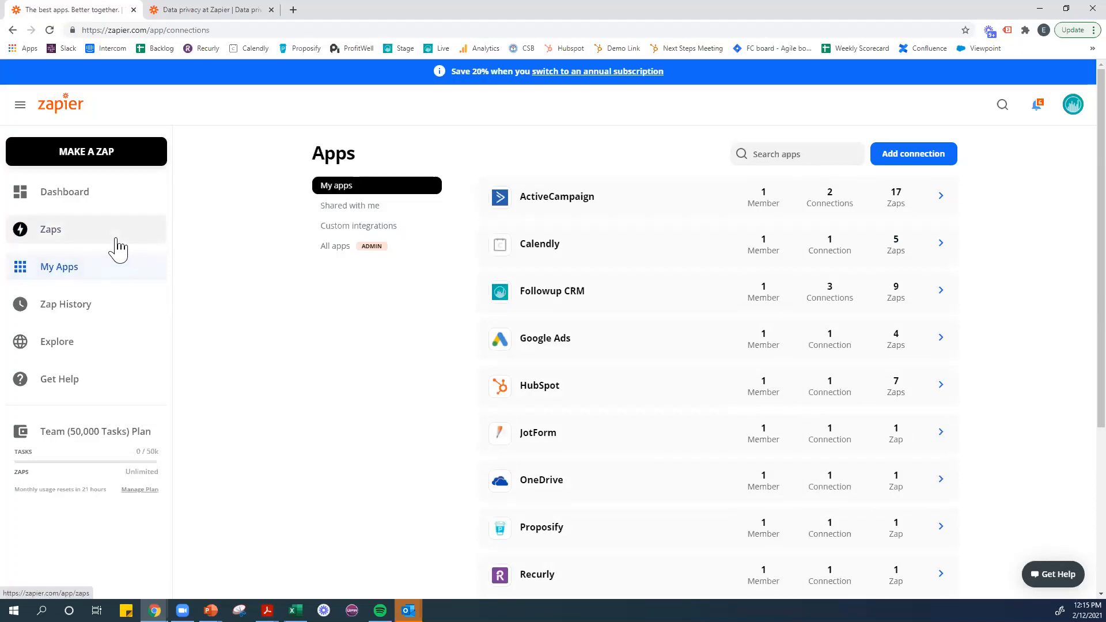
{"action": "left_click", "coordinate": [119, 248]}
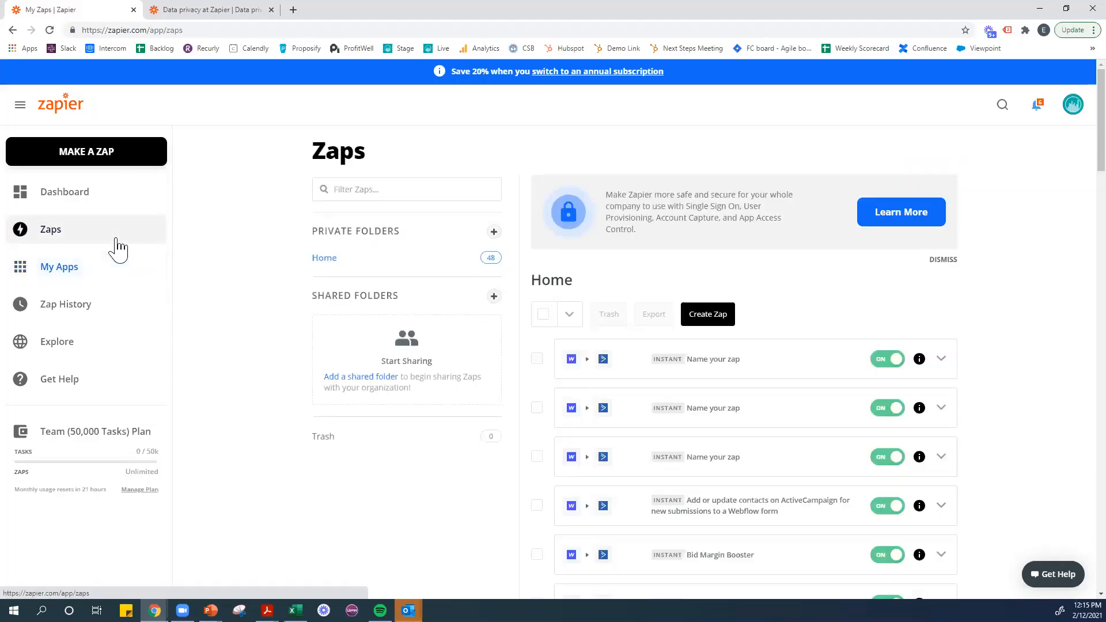
{"action": "left_click", "coordinate": [718, 319]}
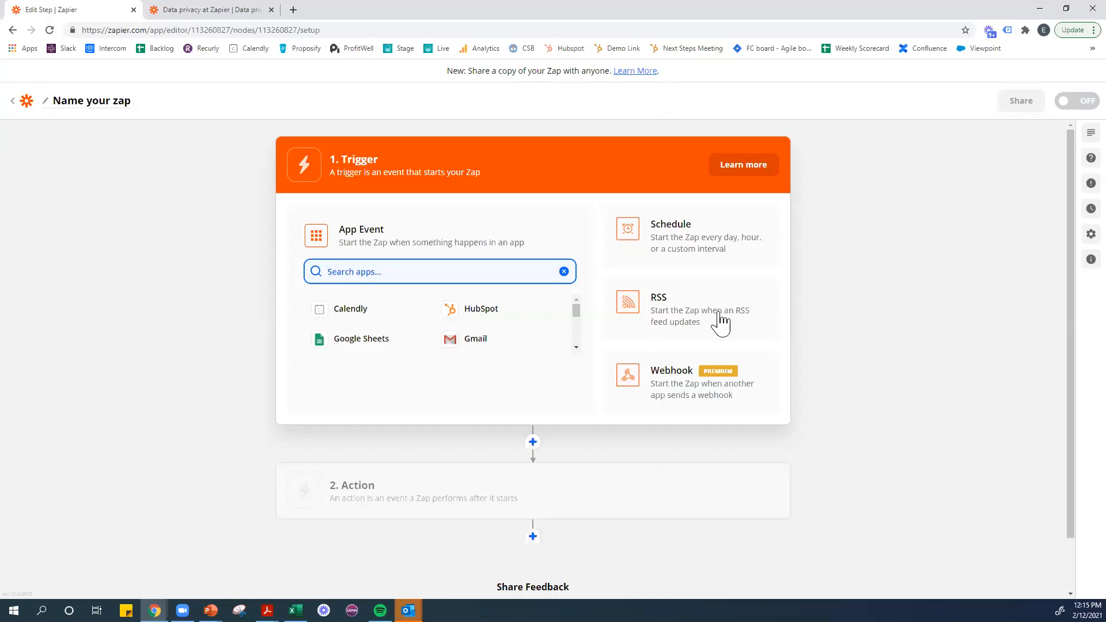
- Open followupcrm.com in a new browser tab and go to its help center
{"action": "left_click", "coordinate": [293, 10]}
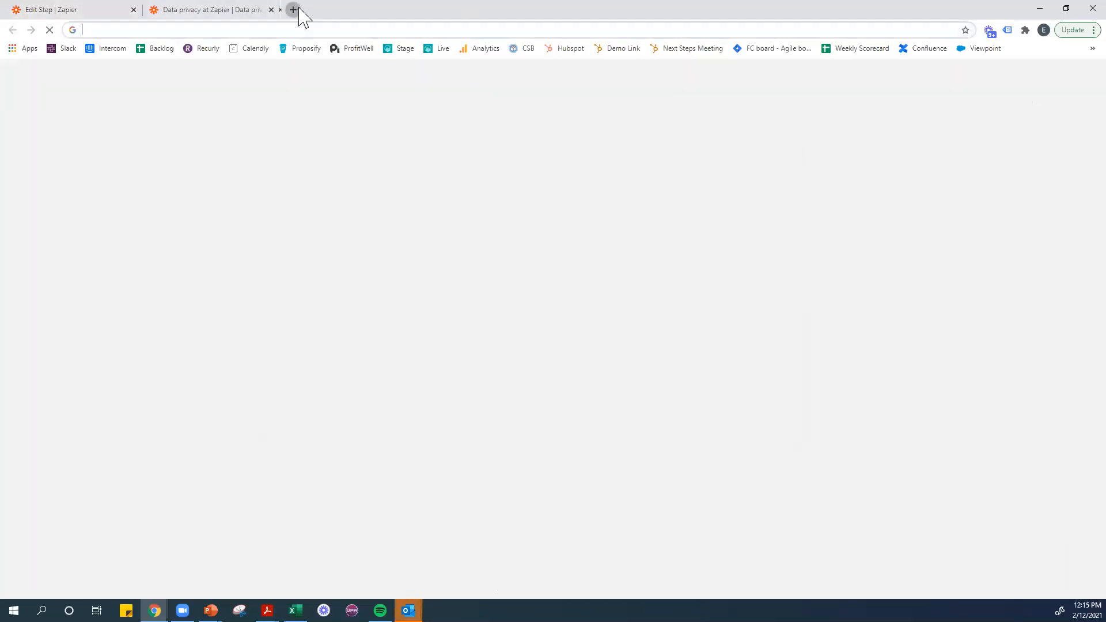
{"action": "type", "text": "followupcrm.com"}
{"action": "key", "text": "Return"}
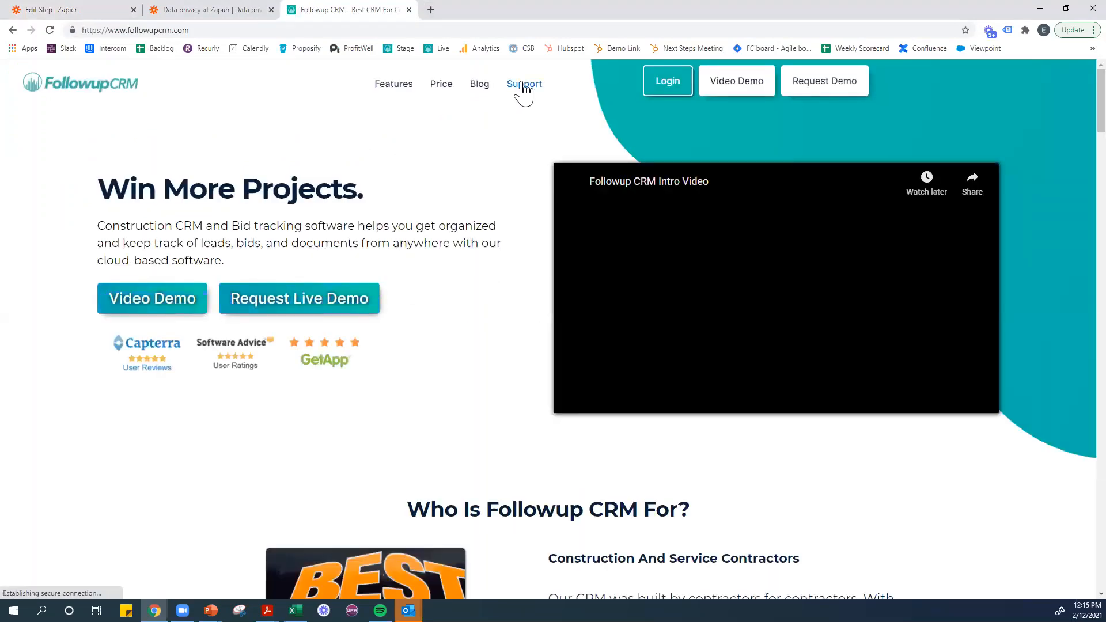
{"action": "mouse_move", "coordinate": [523, 93]}
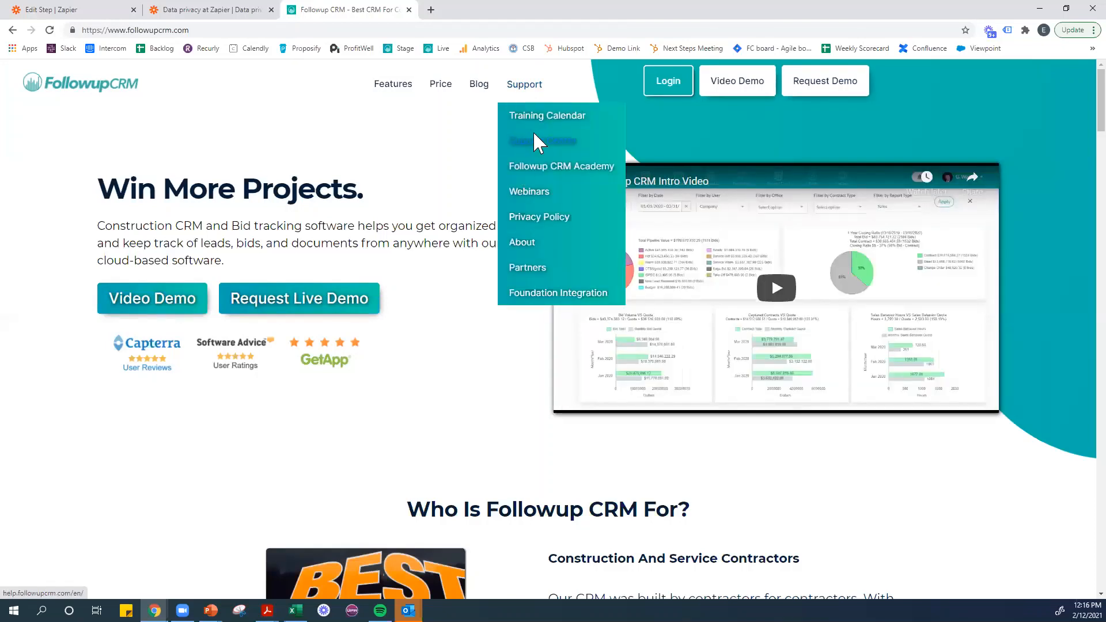
{"action": "left_click", "coordinate": [534, 134]}
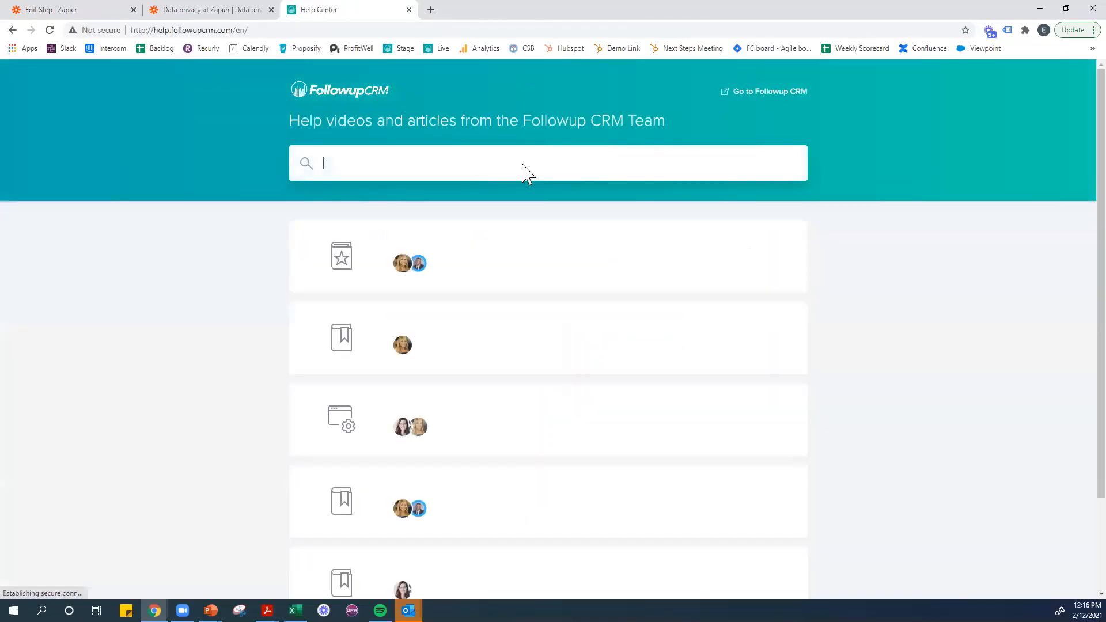
- Search the help center for "zapier" and open the article "How to Set Up Integrations with Zapier"
{"action": "type", "text": "zap"}
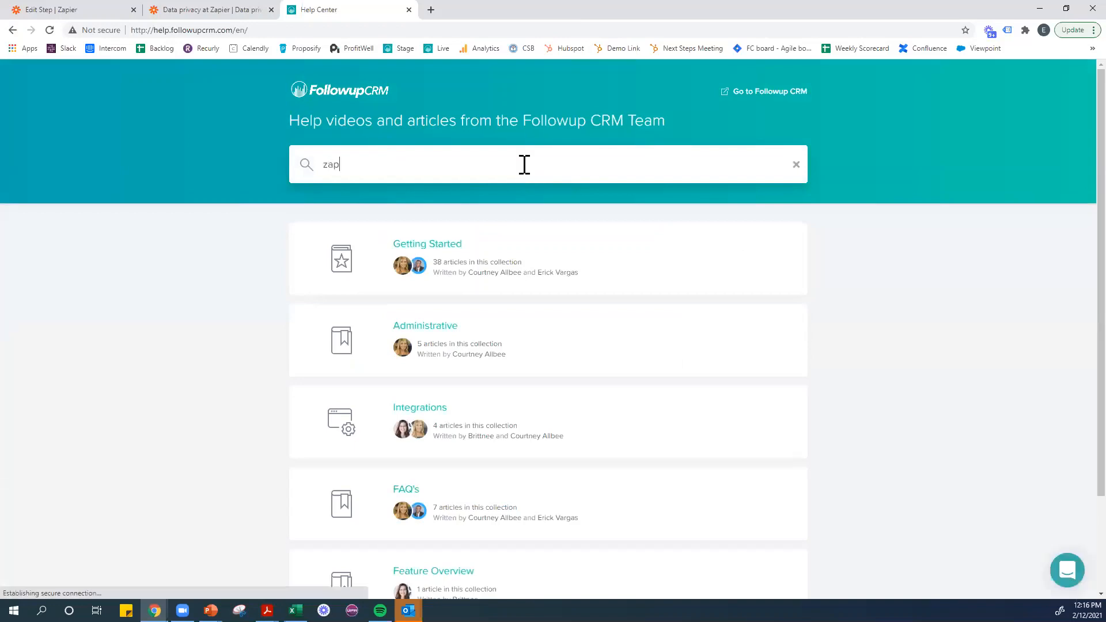
{"action": "type", "text": "ier"}
{"action": "key", "text": "Return"}
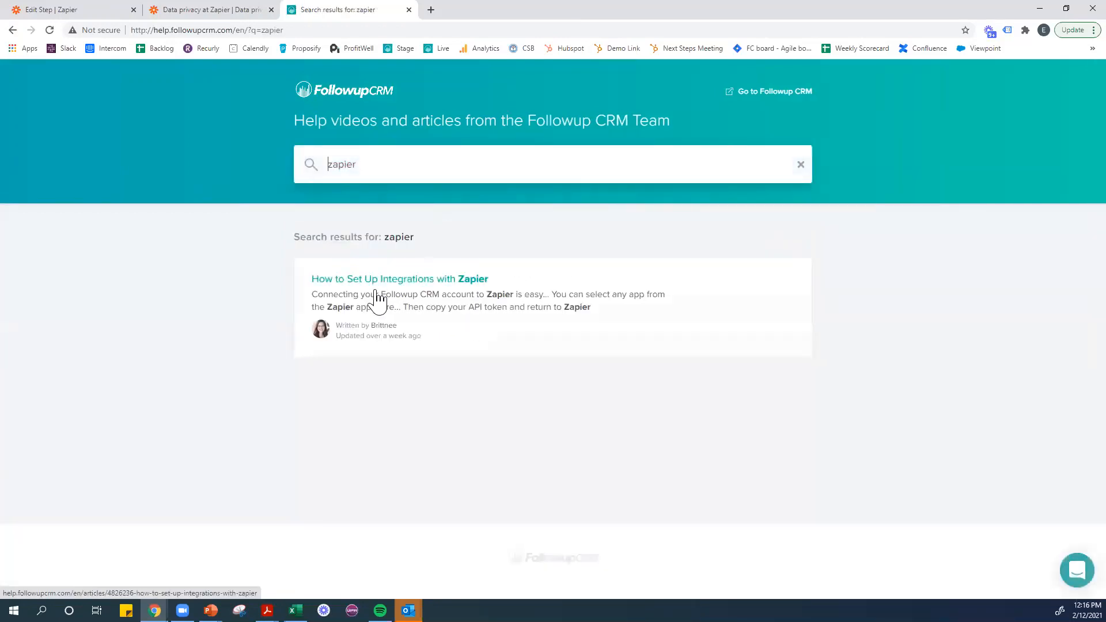
{"action": "left_click", "coordinate": [377, 299]}
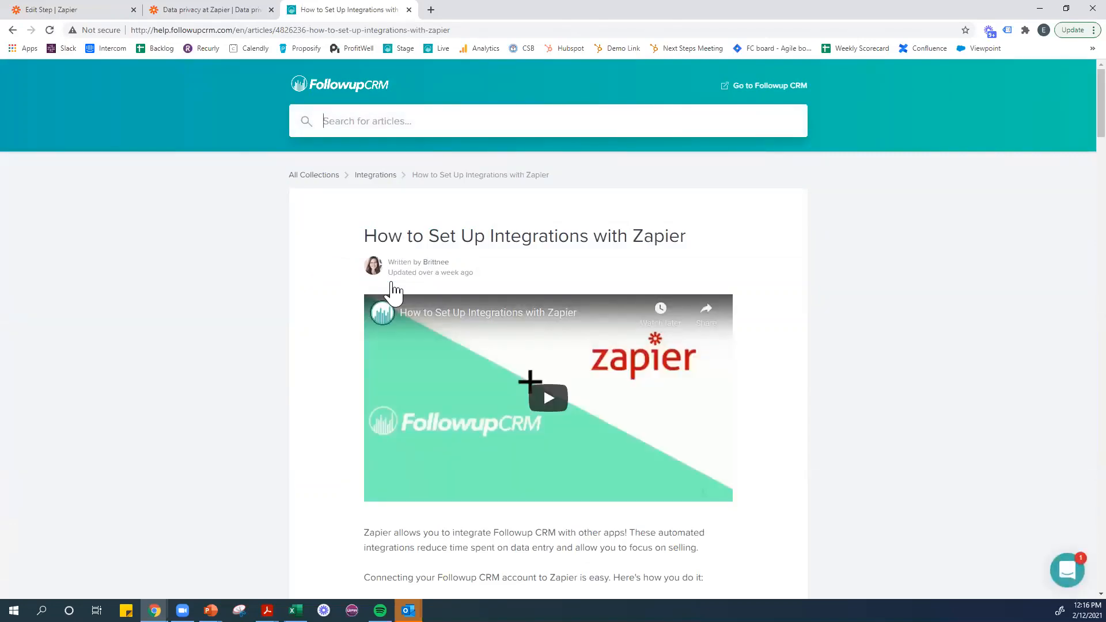
- Review the Zapier integration article's setup instructions, from account sign-up and app selection through copying and pasting the API token
{"action": "scroll", "coordinate": [394, 291], "scroll_direction": "down", "scroll_amount": 7}
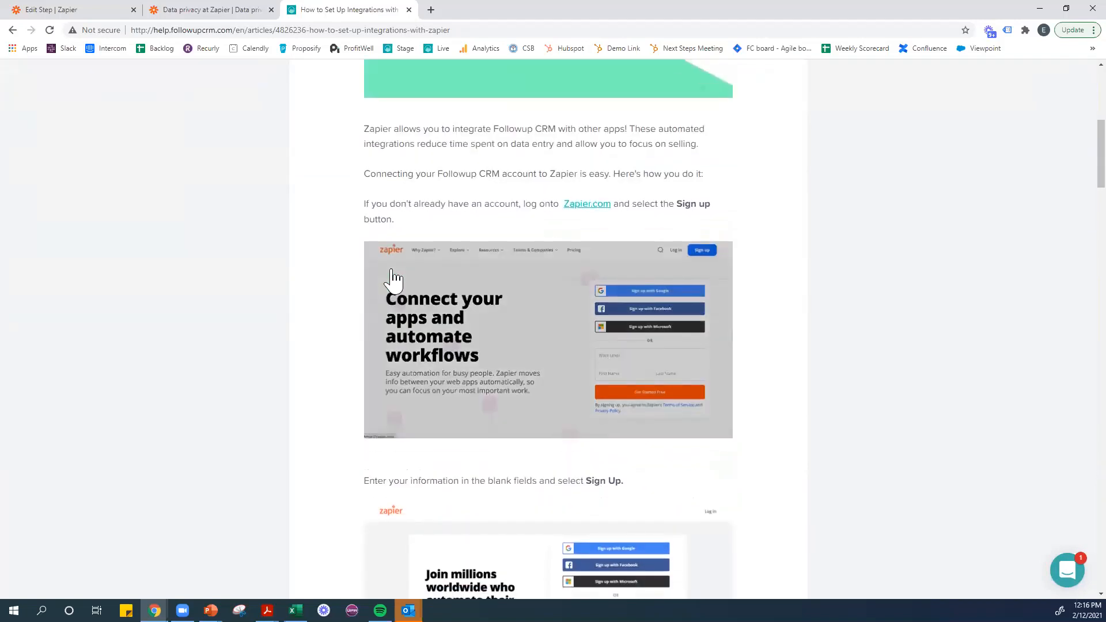
{"action": "scroll", "coordinate": [386, 276], "scroll_direction": "down", "scroll_amount": 13}
{"action": "scroll", "coordinate": [385, 274], "scroll_direction": "down", "scroll_amount": 16}
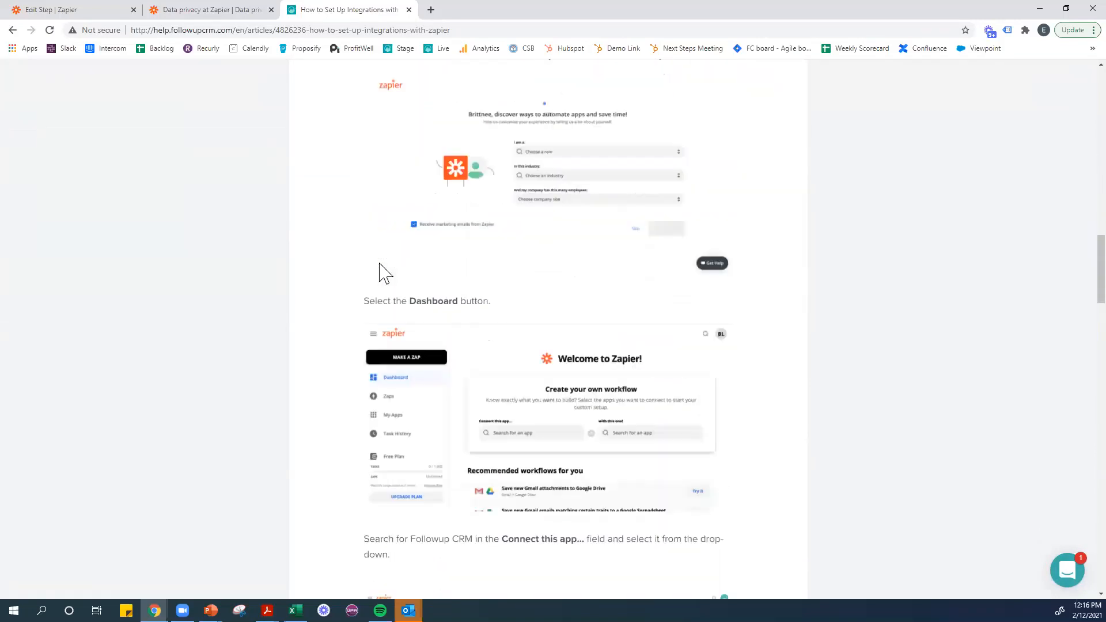
{"action": "scroll", "coordinate": [352, 265], "scroll_direction": "down", "scroll_amount": 13}
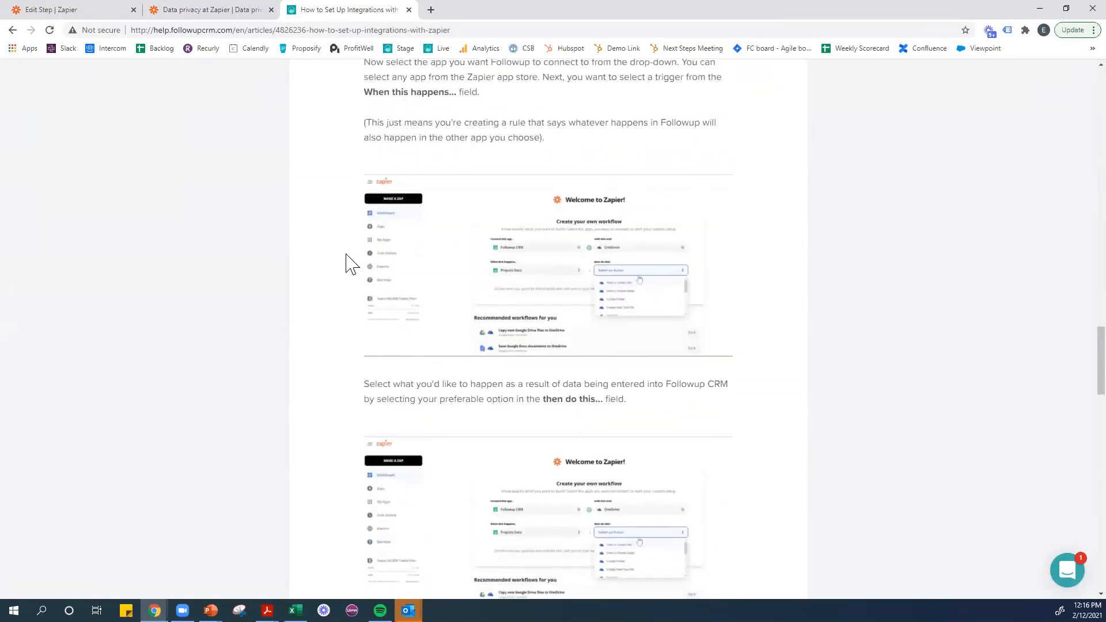
{"action": "scroll", "coordinate": [351, 265], "scroll_direction": "down", "scroll_amount": 5}
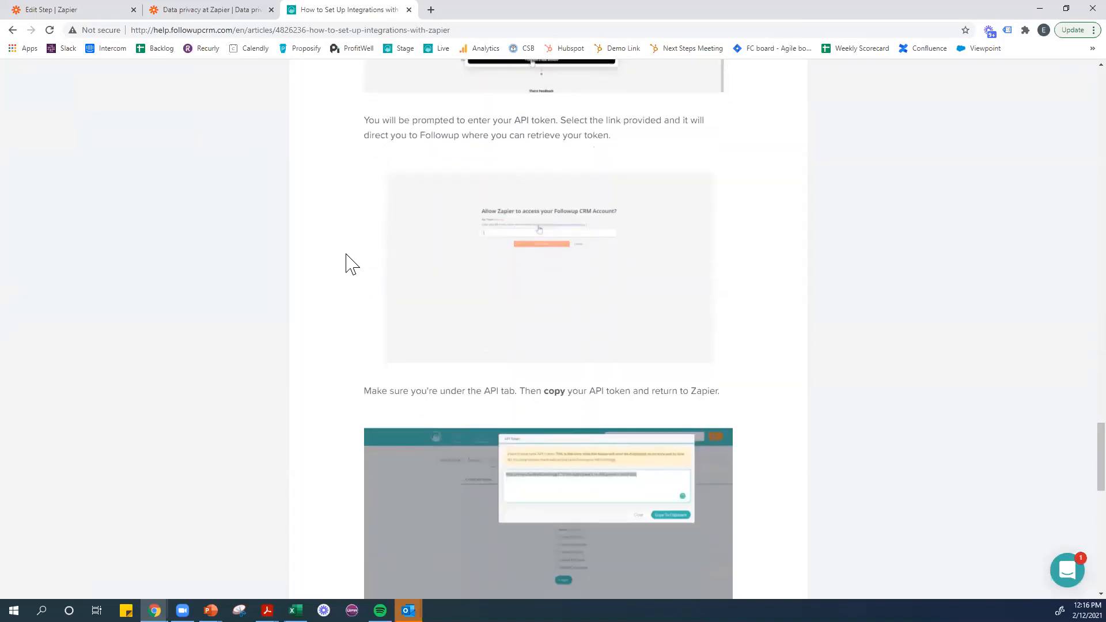
{"action": "scroll", "coordinate": [352, 265], "scroll_direction": "down", "scroll_amount": 2}
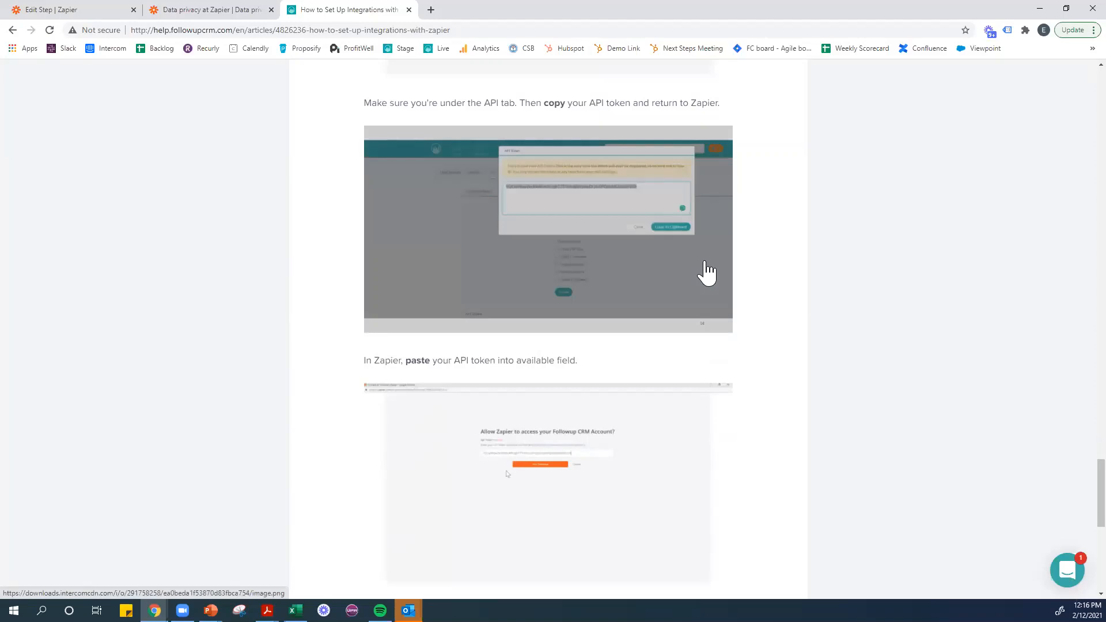
{"action": "scroll", "coordinate": [904, 388], "scroll_direction": "up", "scroll_amount": 20}
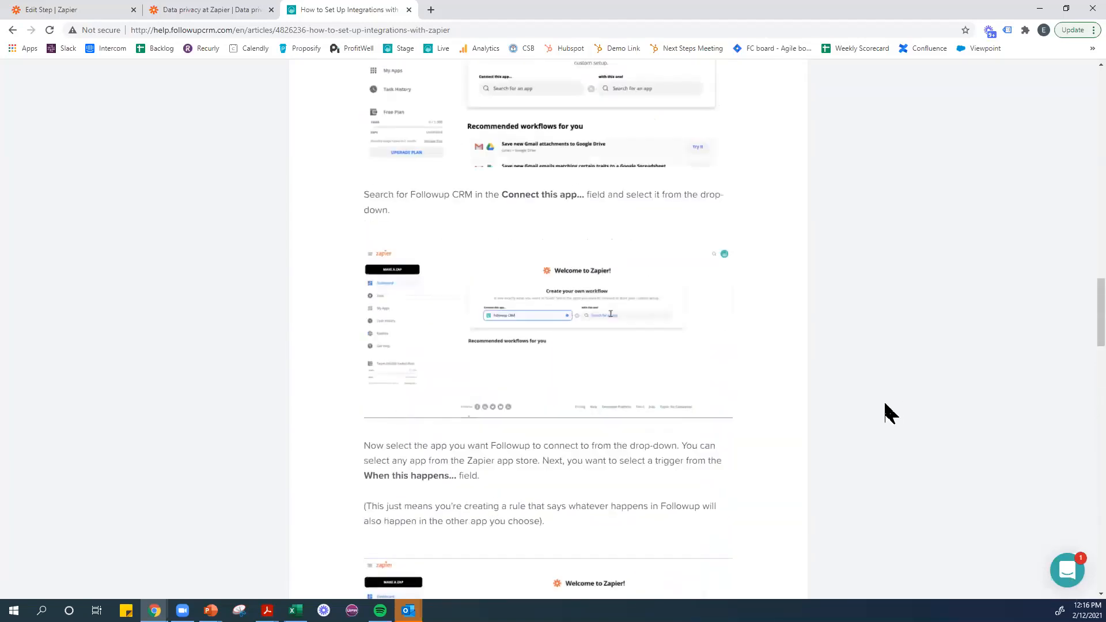
{"action": "scroll", "coordinate": [887, 412], "scroll_direction": "up", "scroll_amount": 20}
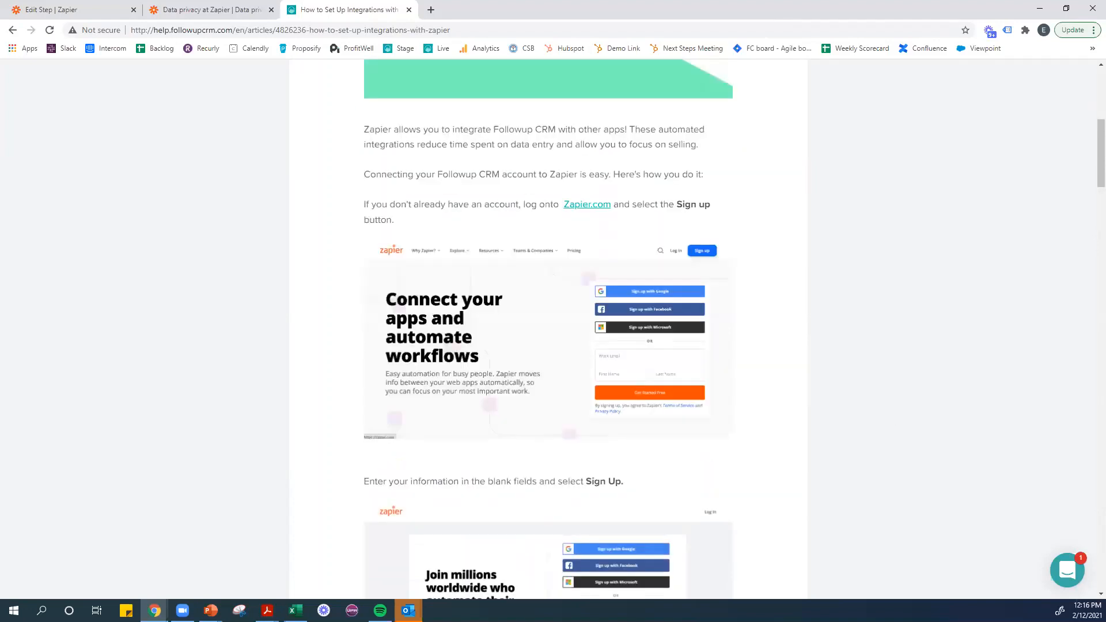